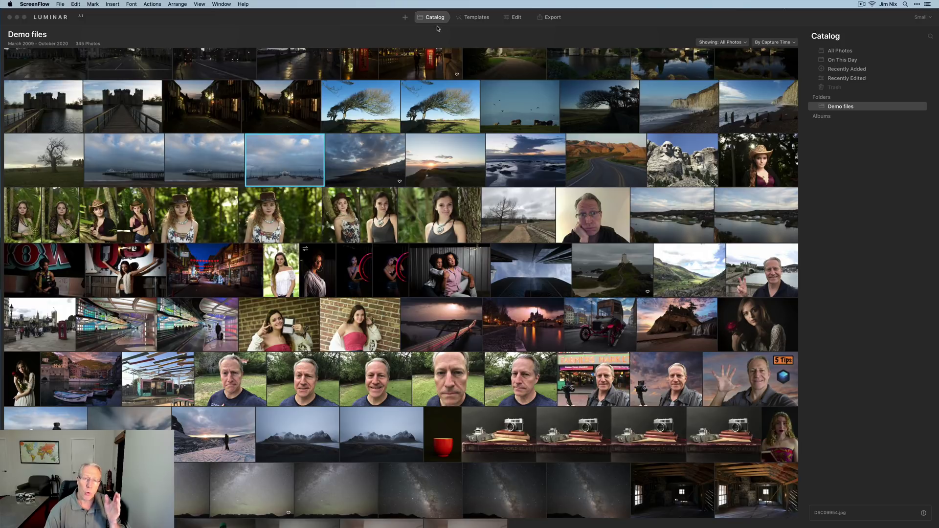
# Select the darker turquoise mountain lake photo in the Demo files folder and show the templates for it
pyautogui.scroll(-1, 472, 69)
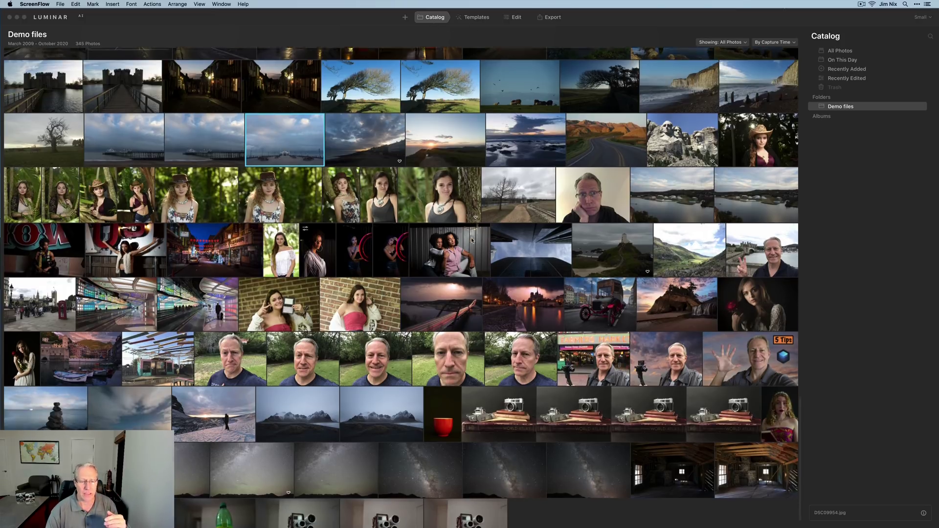
pyautogui.scroll(10, 471, 237)
pyautogui.scroll(-8, 471, 237)
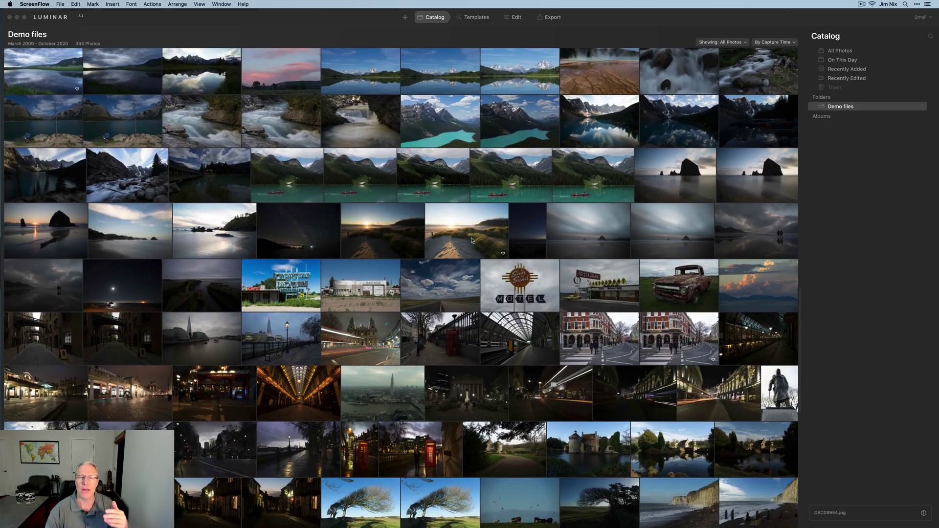
pyautogui.scroll(-2, 472, 240)
pyautogui.scroll(3, 472, 240)
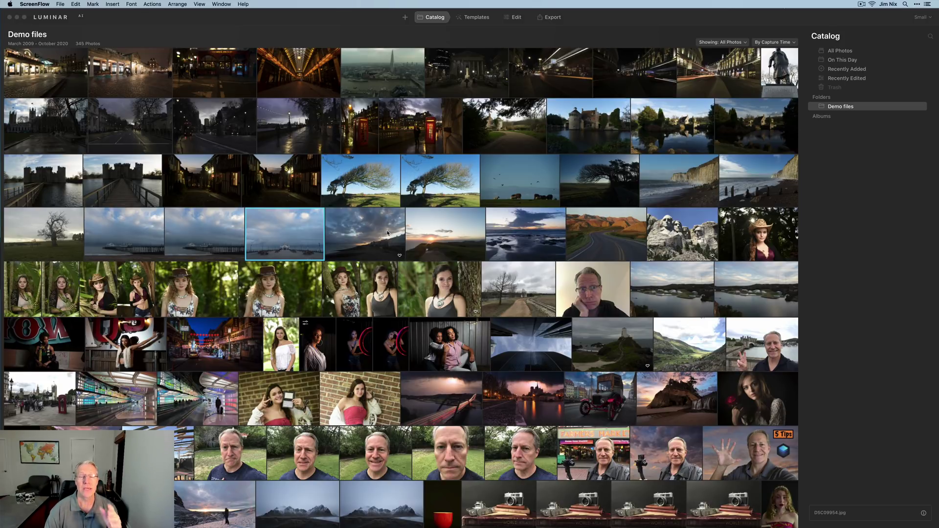
pyautogui.scroll(10, 388, 233)
pyautogui.click(524, 236)
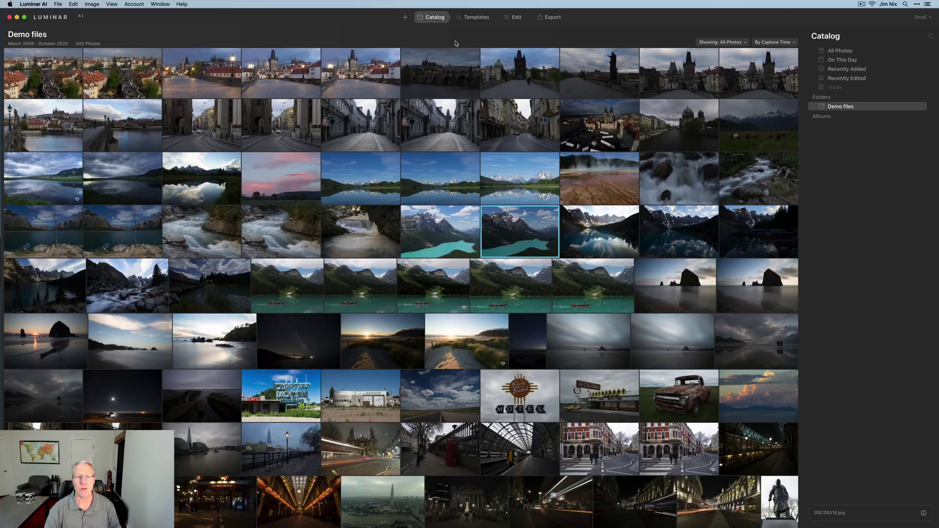
pyautogui.click(469, 19)
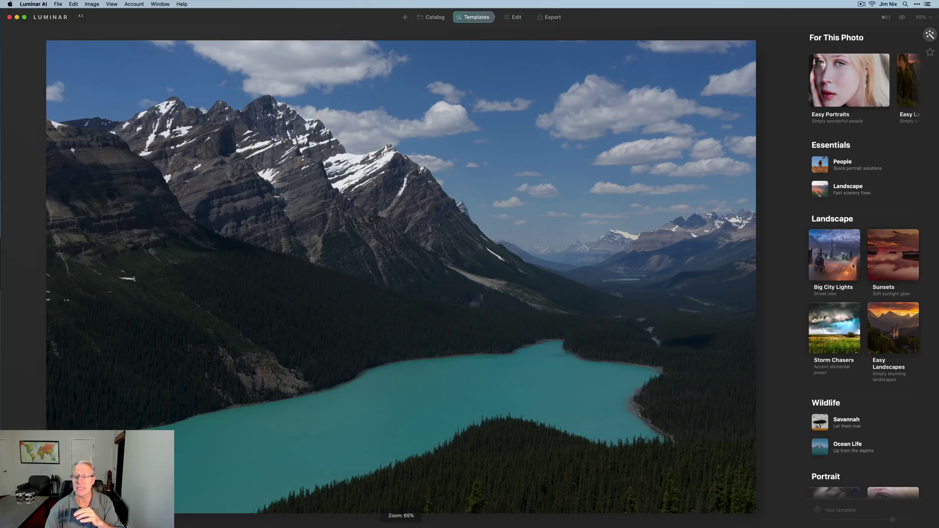
# Look through the template categories from Essentials to Influencer, including the Landscape and Portrait collections
pyautogui.scroll(-5, 841, 266)
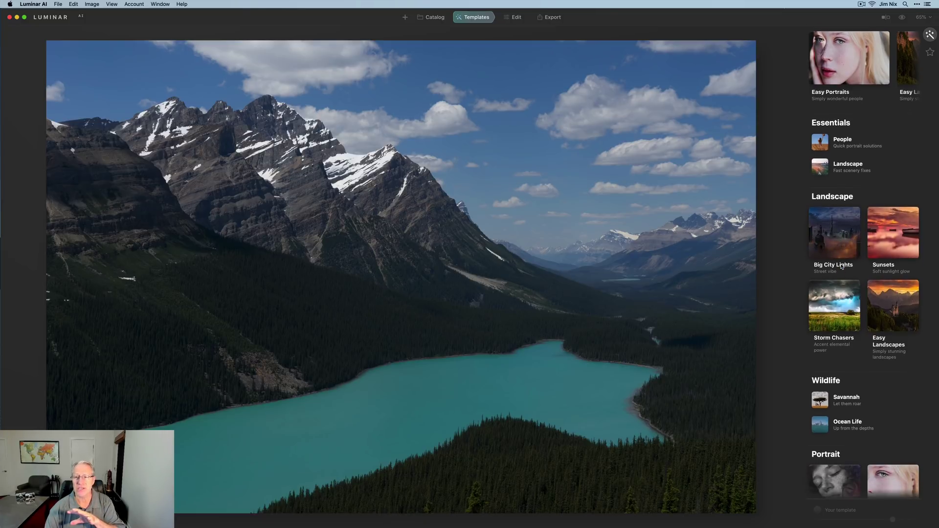
pyautogui.scroll(-2, 842, 266)
pyautogui.scroll(1, 842, 266)
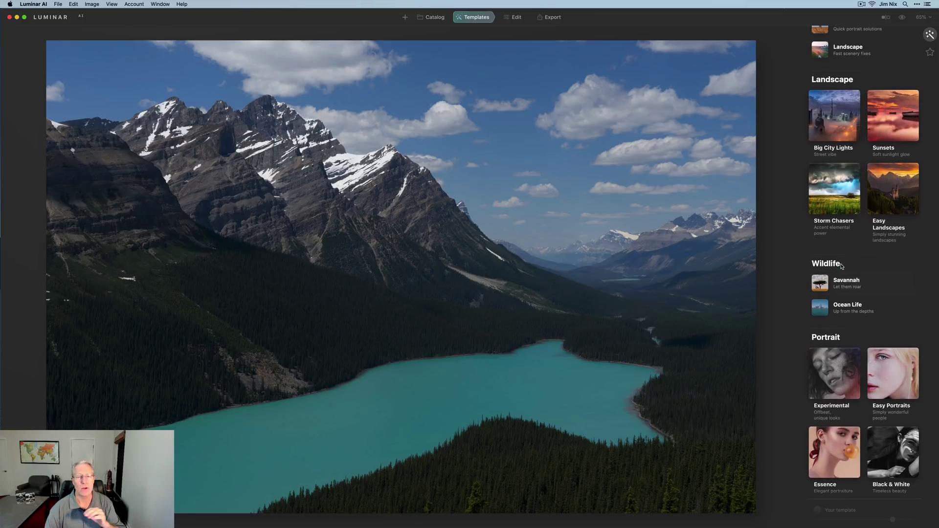
pyautogui.scroll(-2, 842, 267)
pyautogui.scroll(-1, 842, 266)
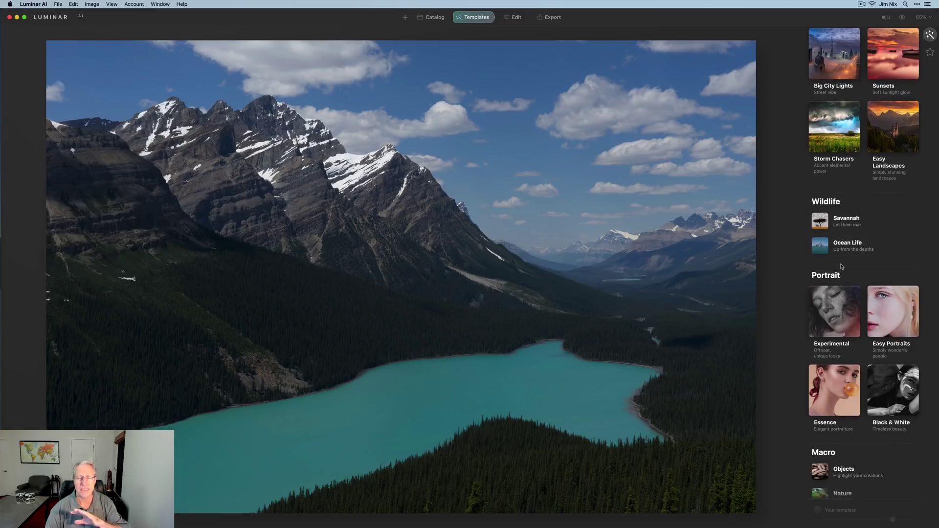
pyautogui.scroll(-2, 842, 266)
pyautogui.scroll(-8, 842, 267)
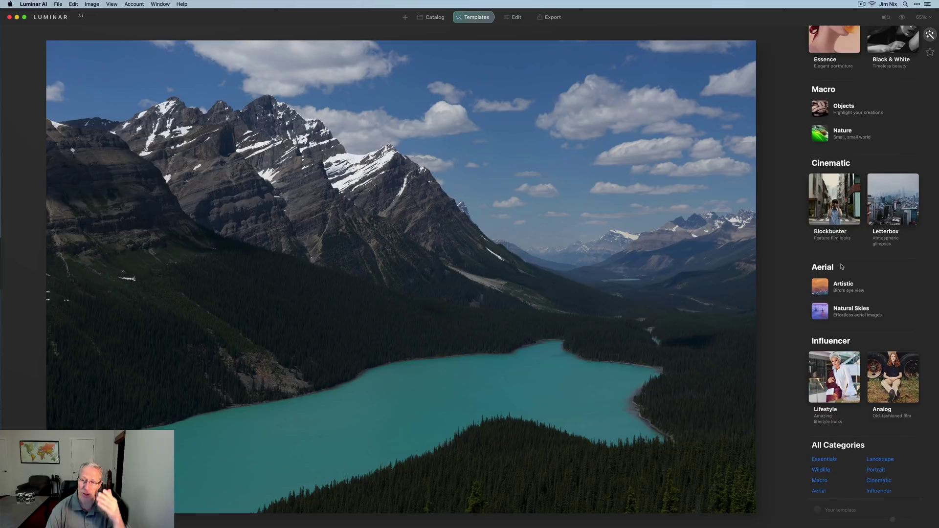
pyautogui.scroll(5, 841, 267)
pyautogui.scroll(8, 841, 266)
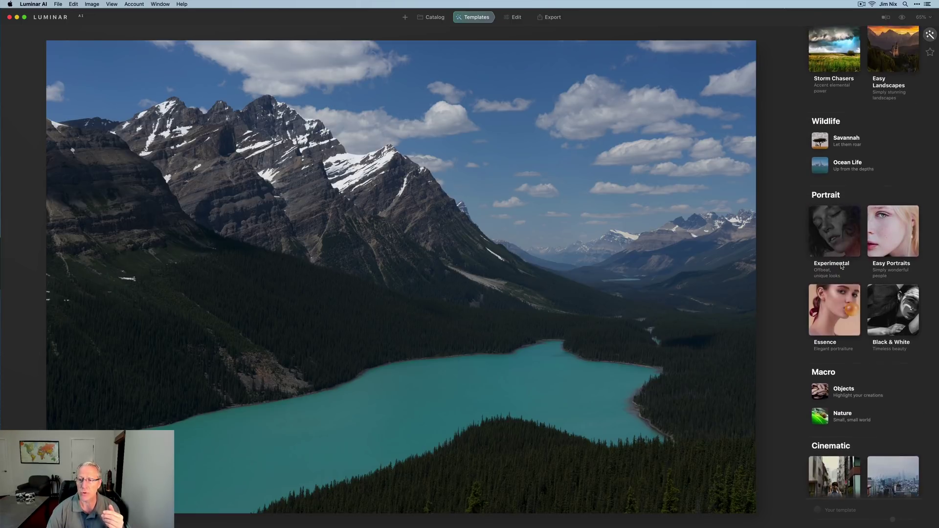
pyautogui.scroll(-1, 841, 267)
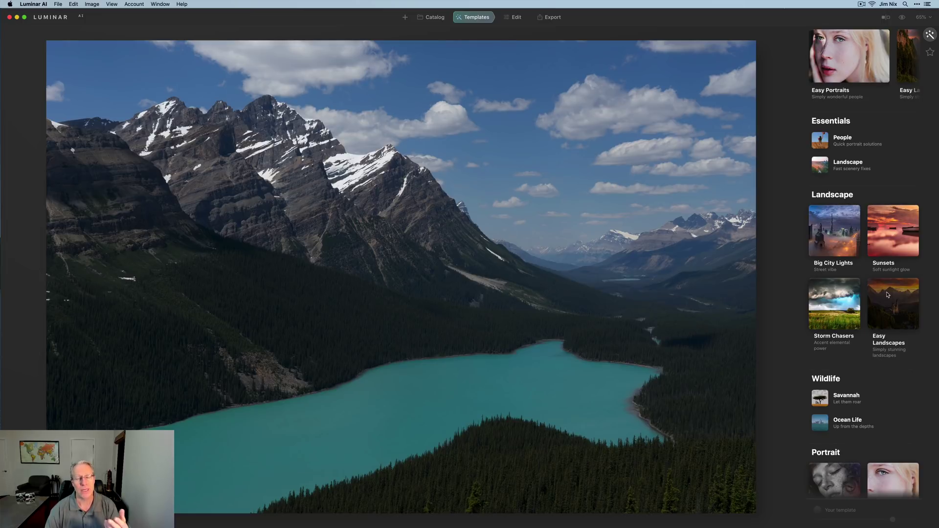
pyautogui.scroll(-3, 888, 295)
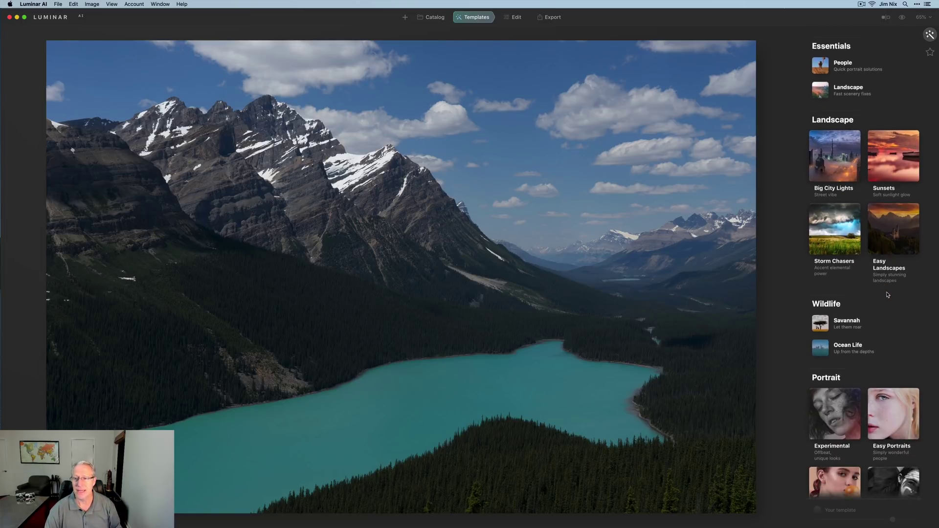
pyautogui.scroll(3, 876, 234)
pyautogui.scroll(-1, 863, 179)
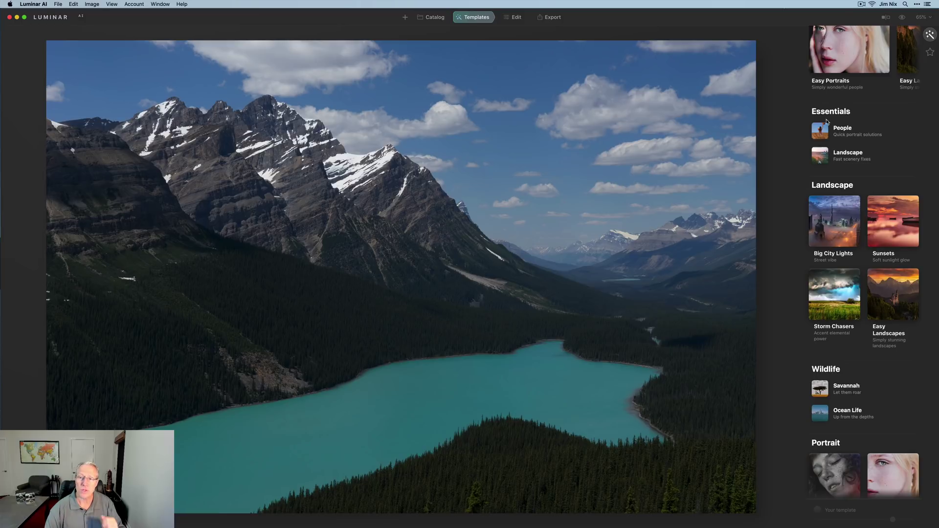
# Apply the Fast Fix template from the Essentials Landscape collection and compare the lake photo with its original
pyautogui.click(822, 163)
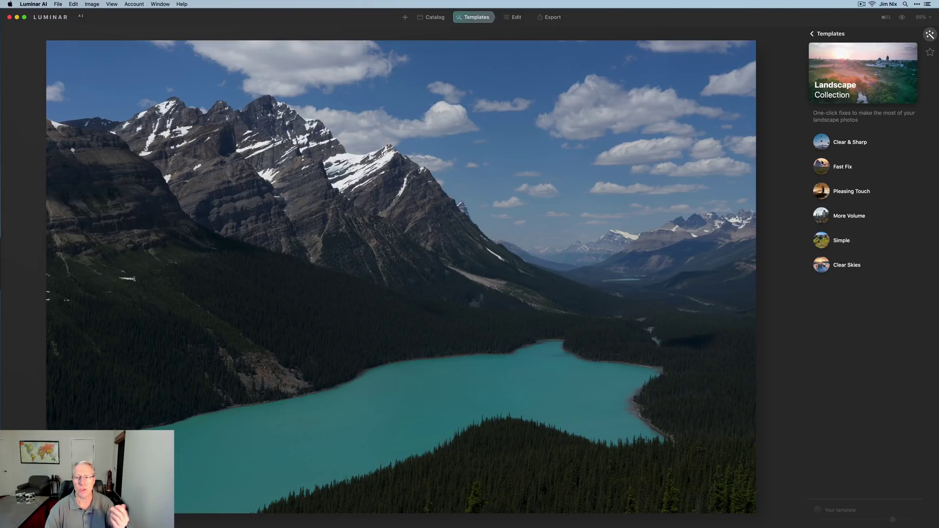
pyautogui.click(822, 165)
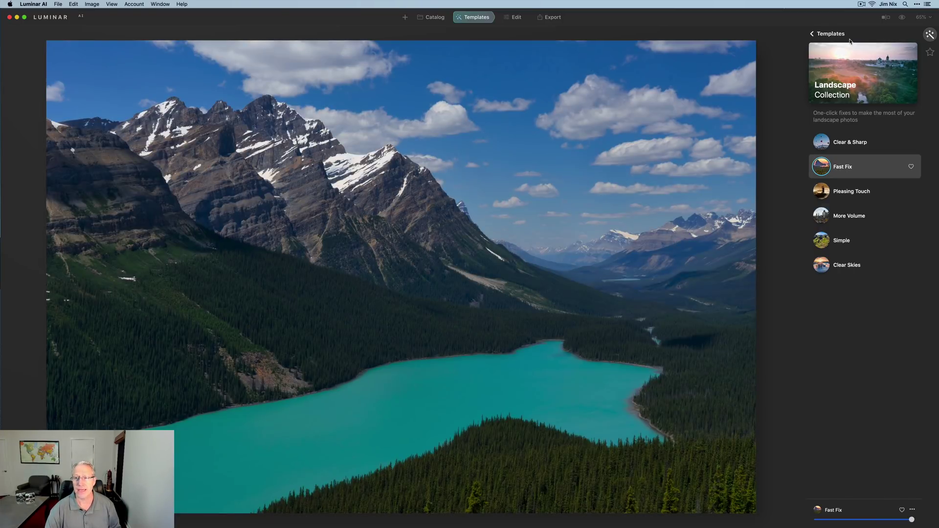
pyautogui.click(903, 18)
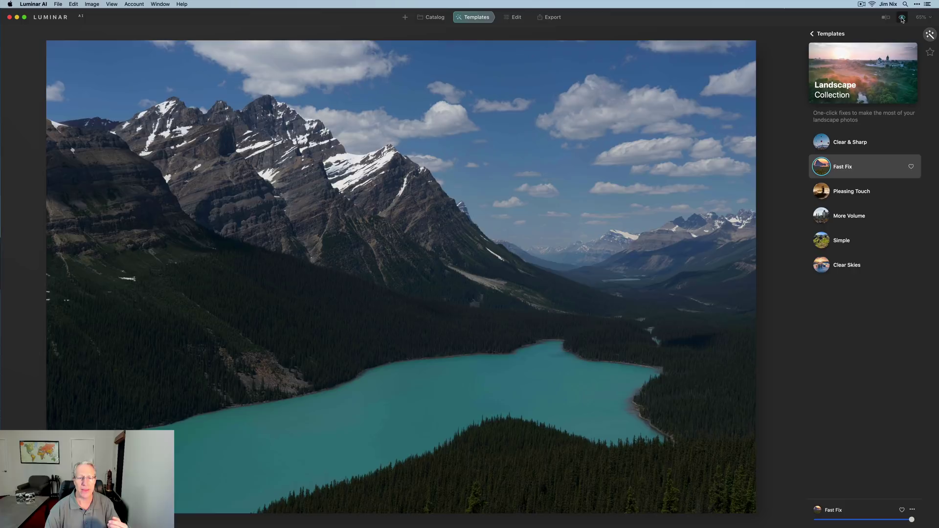
pyautogui.click(903, 19)
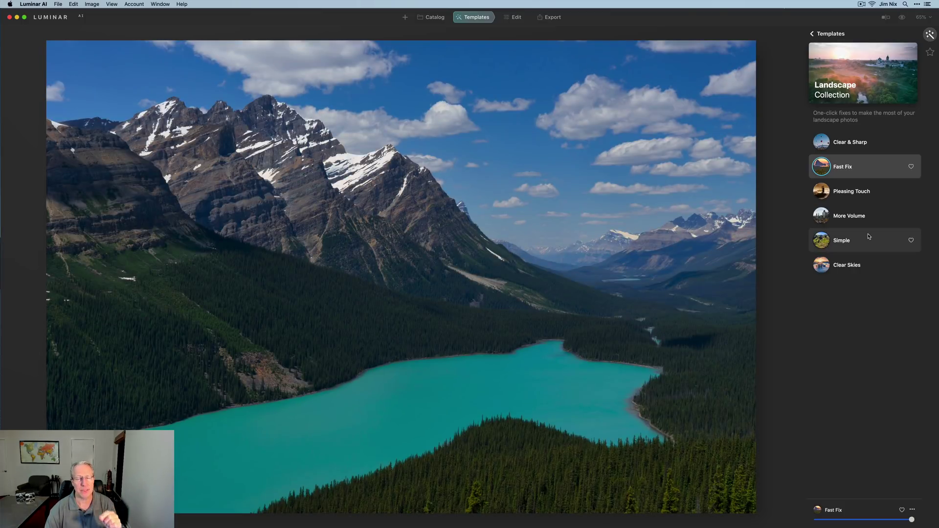
# Try the Pleasing Touch and Clear Skies templates on the lake photo and reapply Fast Fix
pyautogui.click(825, 195)
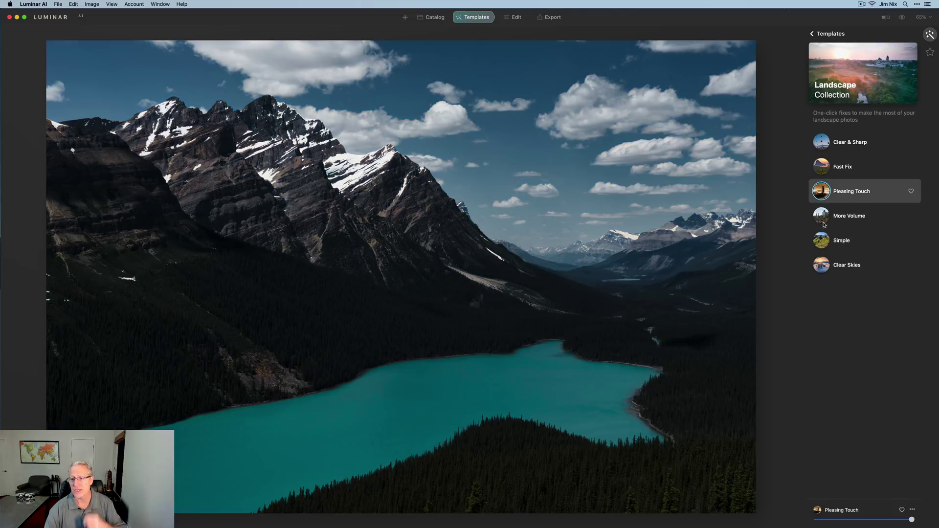
pyautogui.click(828, 268)
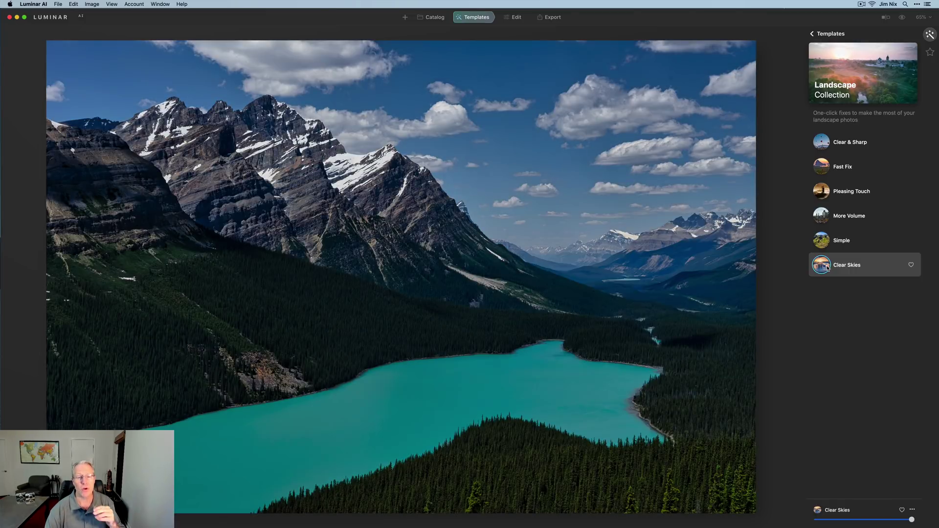
pyautogui.click(822, 166)
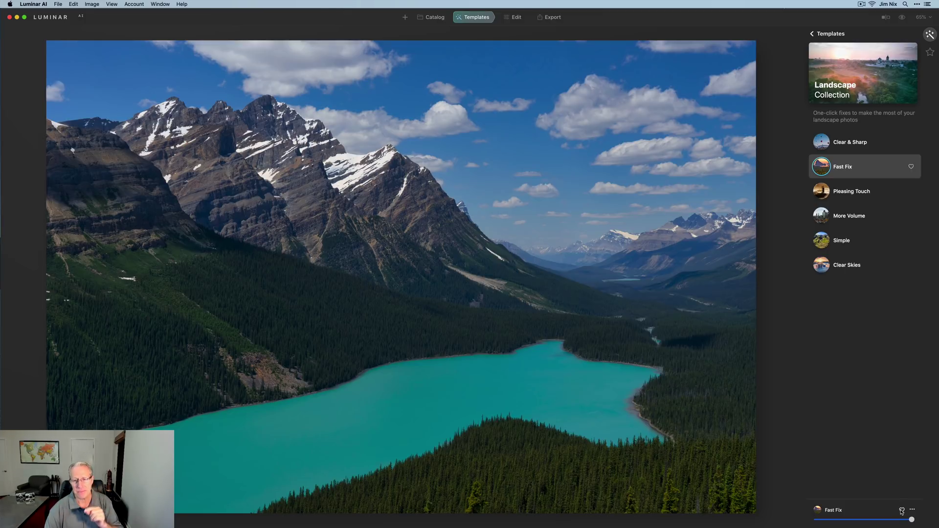
pyautogui.moveTo(911, 521)
pyautogui.mouseDown()
pyautogui.moveTo(875, 522)
pyautogui.moveTo(911, 521)
pyautogui.mouseUp()
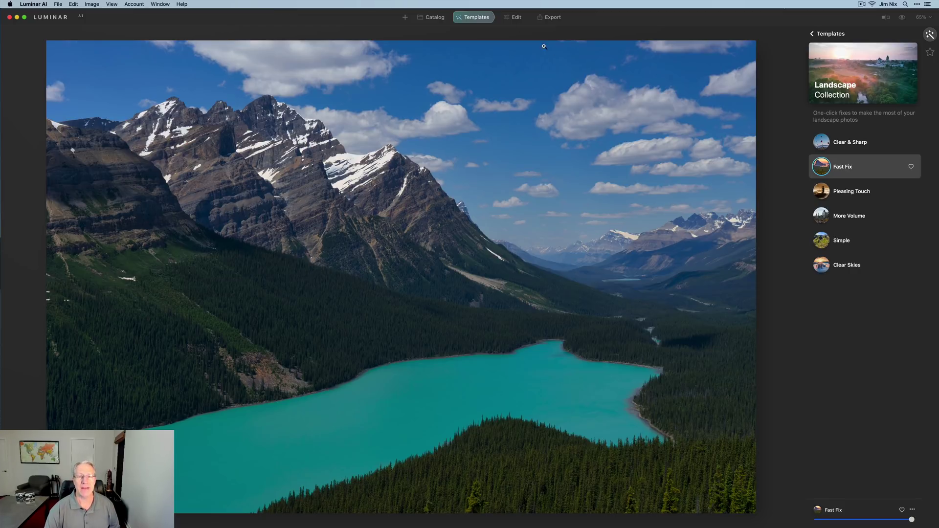
# View the lake photo's Essentials editing tools and return to the catalog's photo grid
pyautogui.click(514, 19)
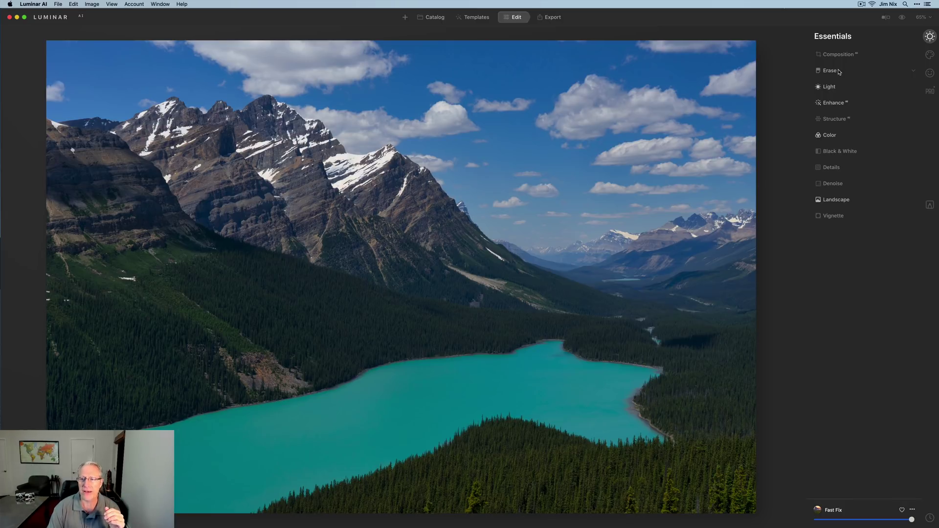
pyautogui.click(477, 19)
pyautogui.click(434, 23)
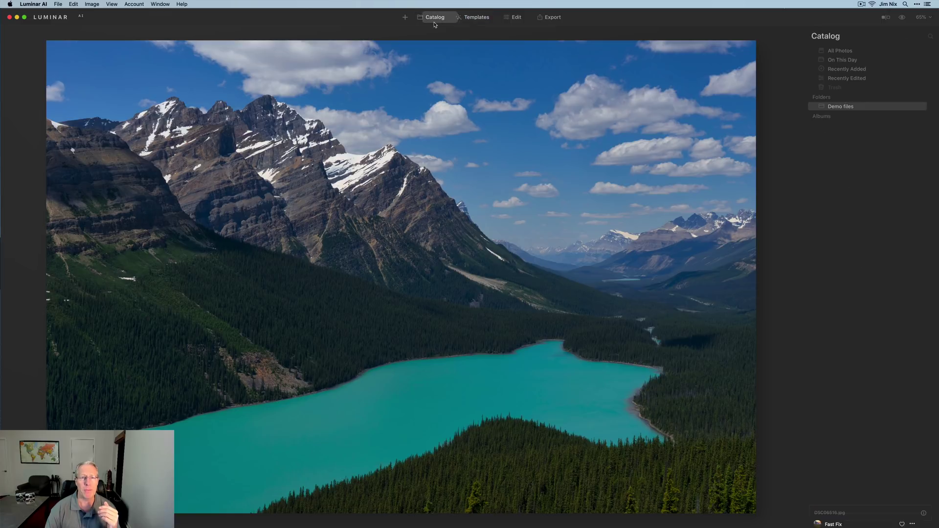
pyautogui.click(434, 23)
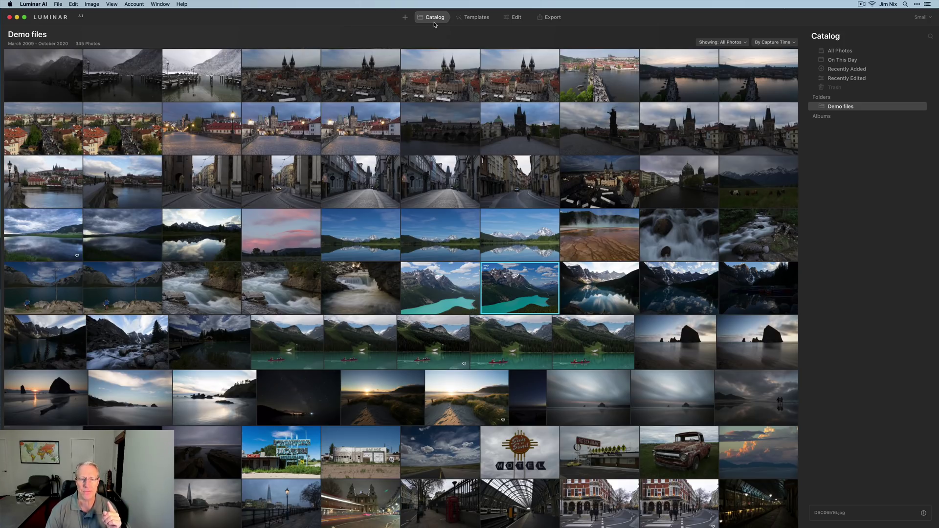
# Open the cloudy beach photo Cannon Beach LE 2.jpg from the Demo files folder
pyautogui.scroll(-5, 586, 275)
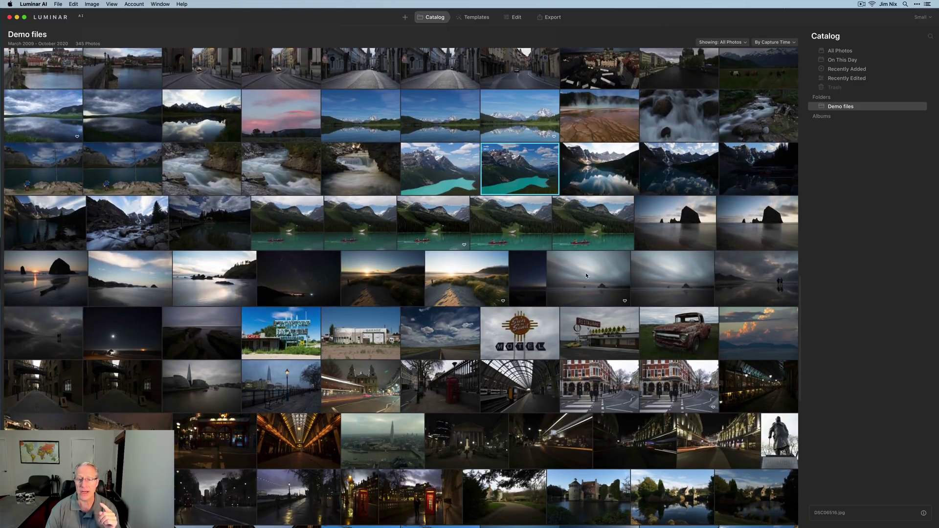
pyautogui.click(587, 275)
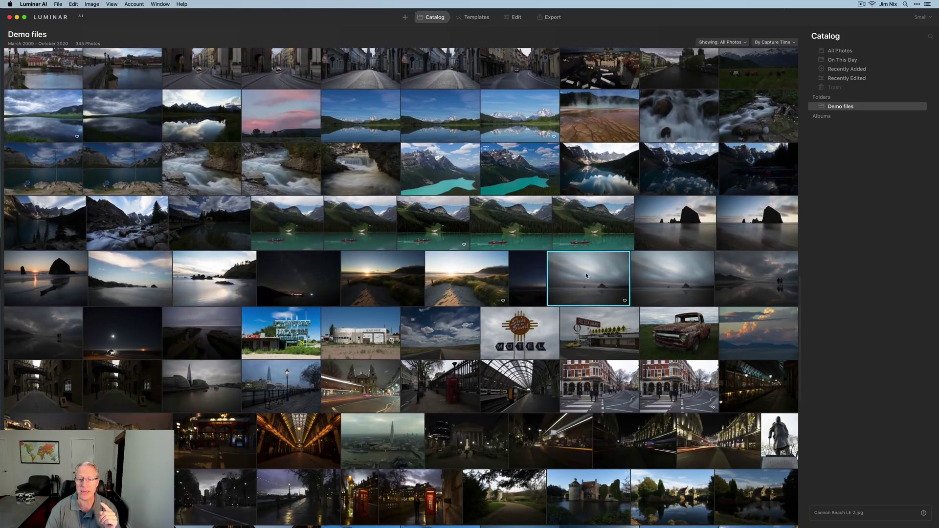
pyautogui.doubleClick(587, 275)
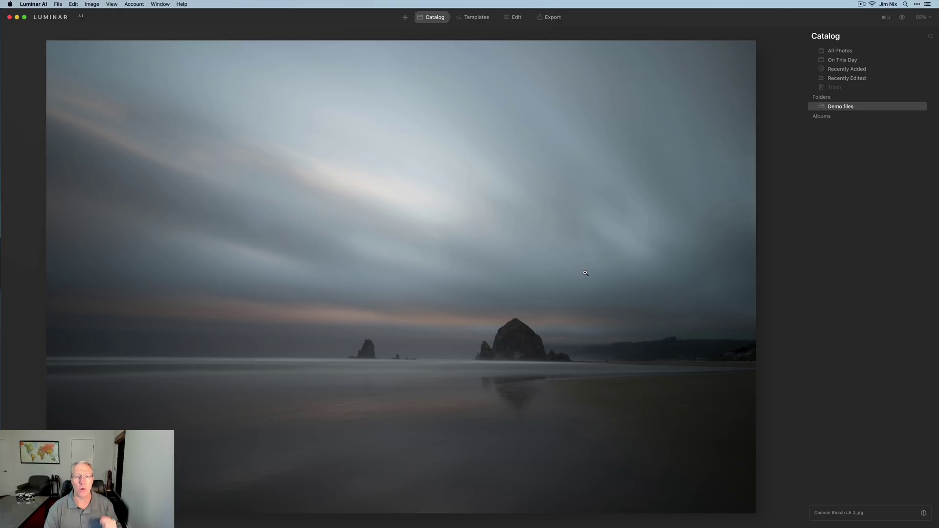
# Crop and straighten the beach photo with the automatic Composition AI suggestion, keeping the Original ratio
pyautogui.click(473, 17)
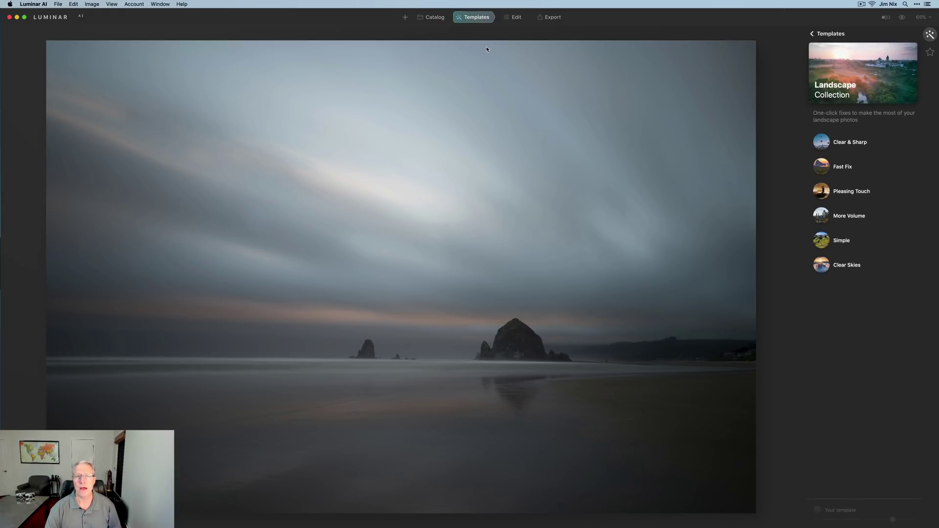
pyautogui.click(508, 22)
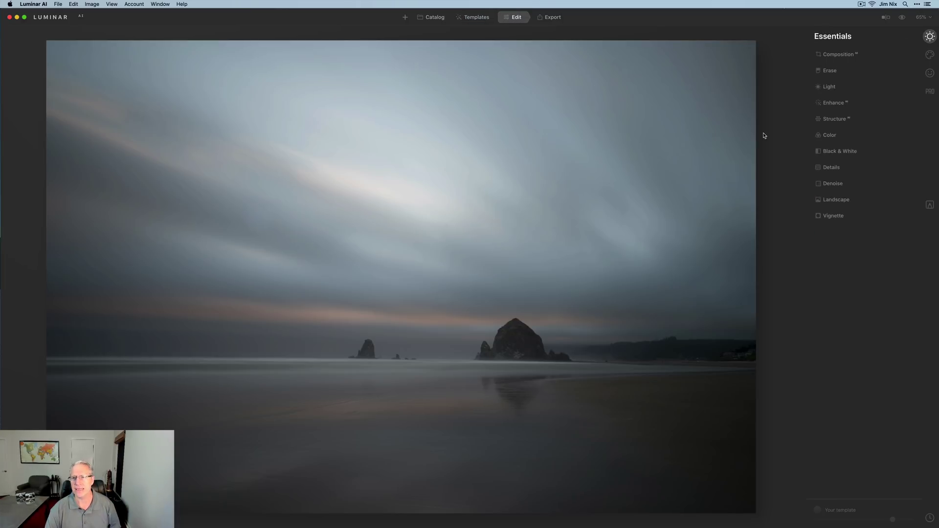
pyautogui.click(839, 55)
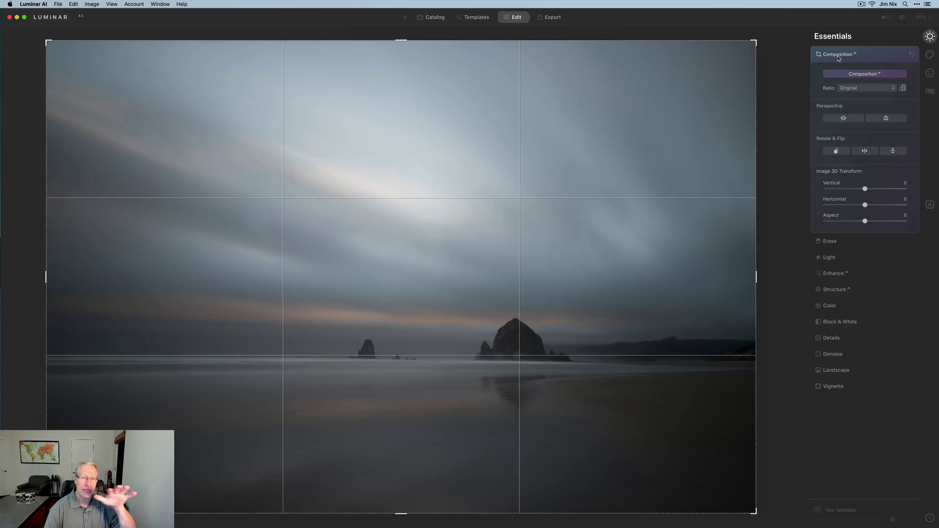
pyautogui.click(863, 75)
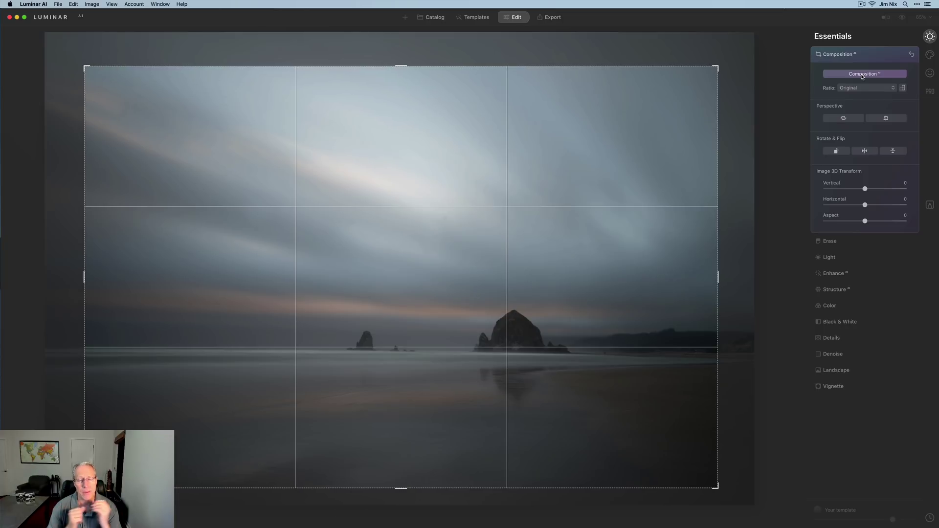
pyautogui.click(863, 75)
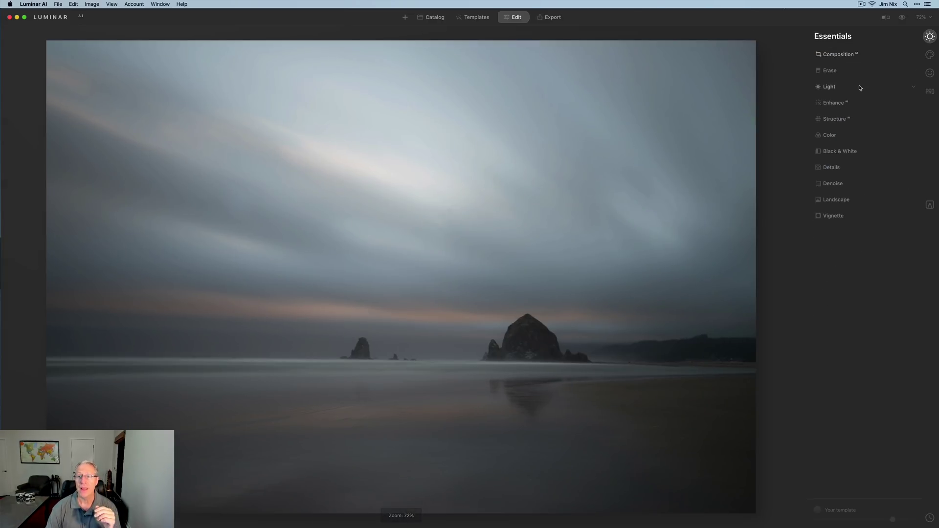
# Erase five marked spots in the beach photo's sky with the Erase tool at a brush radius of 25
pyautogui.click(855, 71)
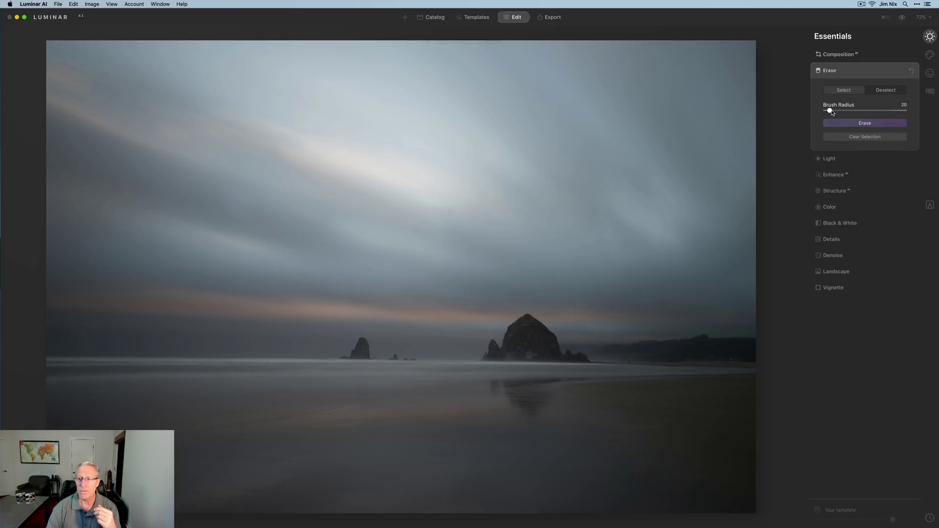
pyautogui.moveTo(830, 111); pyautogui.dragTo(834, 111)
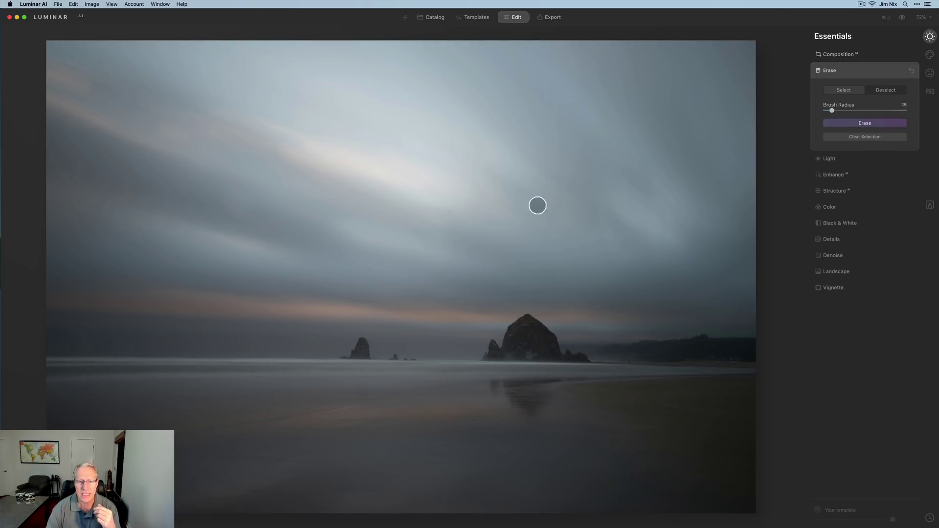
pyautogui.click(455, 216)
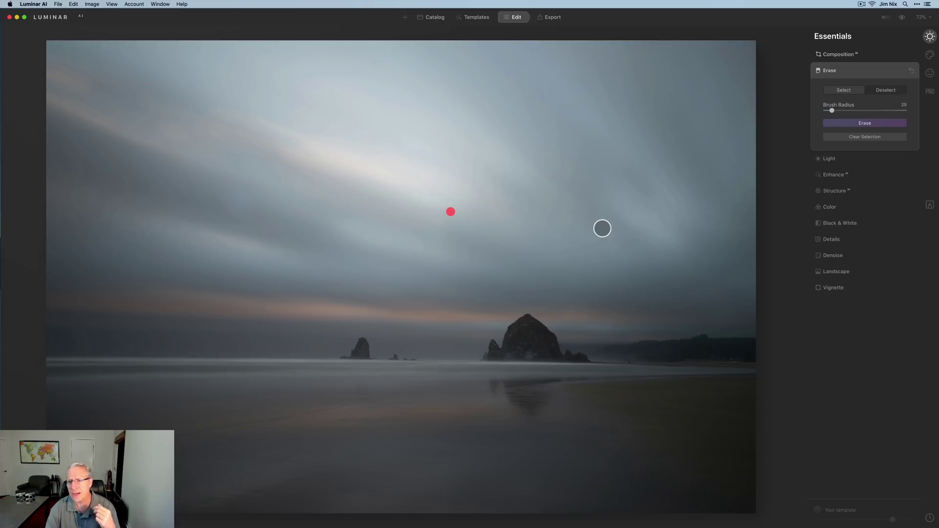
pyautogui.click(666, 140)
pyautogui.click(687, 121)
pyautogui.click(719, 121)
pyautogui.click(686, 95)
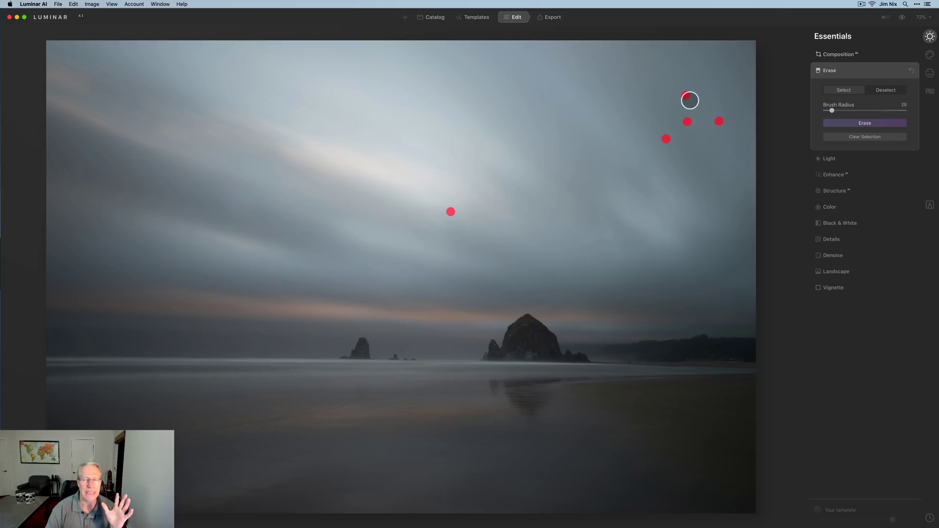
pyautogui.click(864, 124)
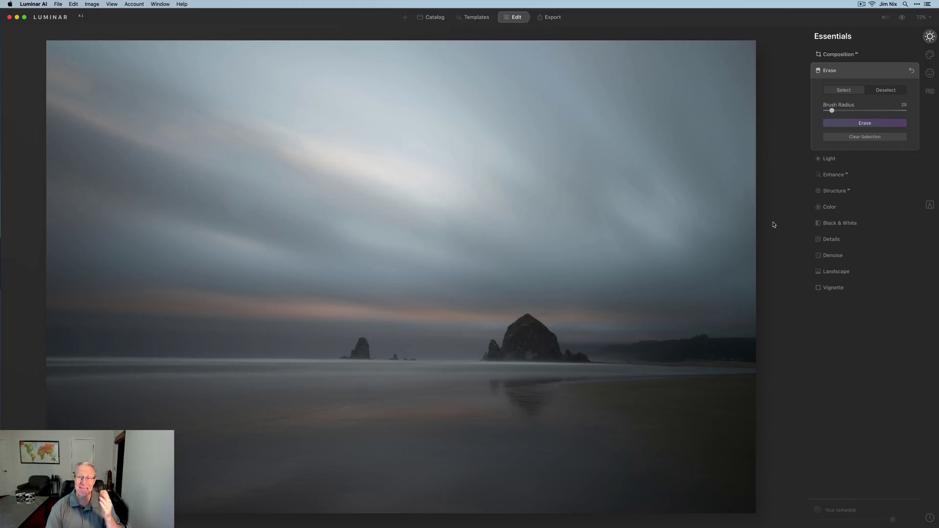
# Set the beach photo's Light values to Temperature -14, Smart Contrast 32, Highlights -27 and Shadows 17, and the Enhance AI Accent to 26
pyautogui.click(842, 158)
pyautogui.moveTo(866, 124); pyautogui.dragTo(860, 124)
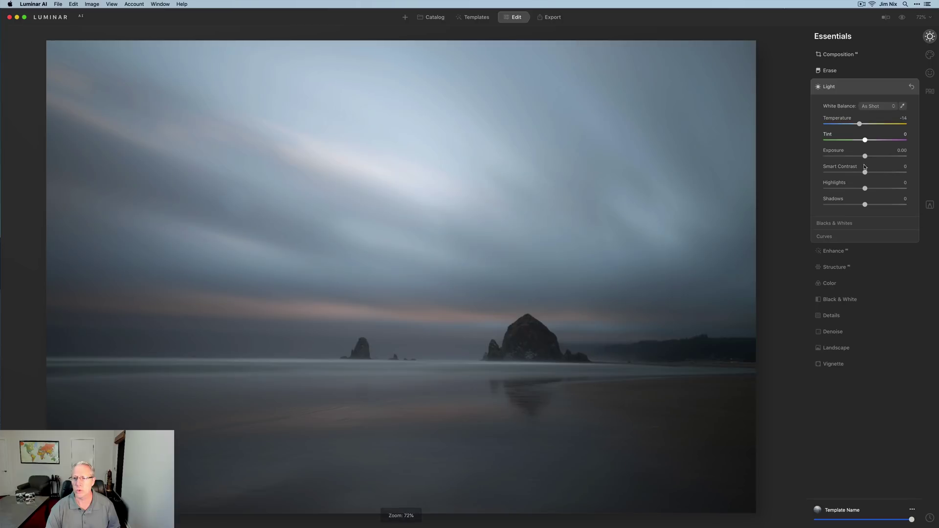
pyautogui.moveTo(865, 172); pyautogui.dragTo(878, 173)
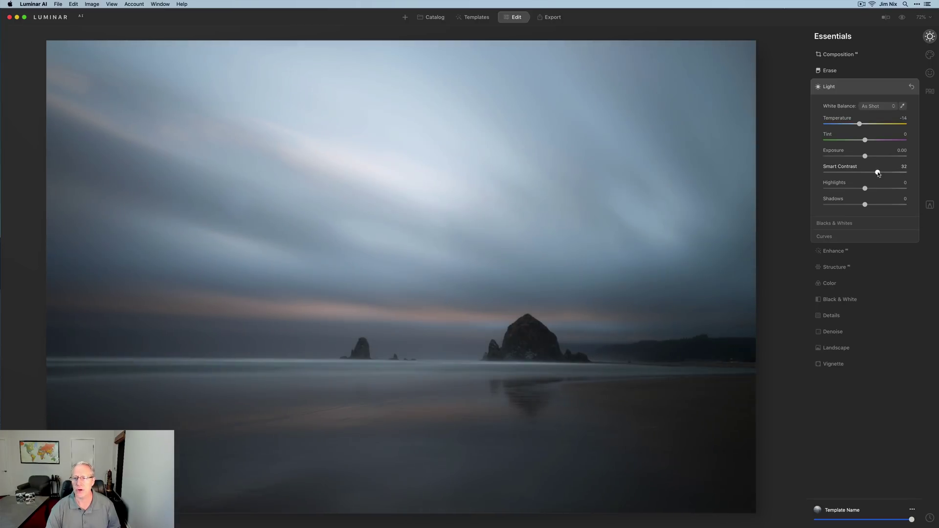
pyautogui.click(854, 189)
pyautogui.moveTo(870, 205); pyautogui.dragTo(873, 205)
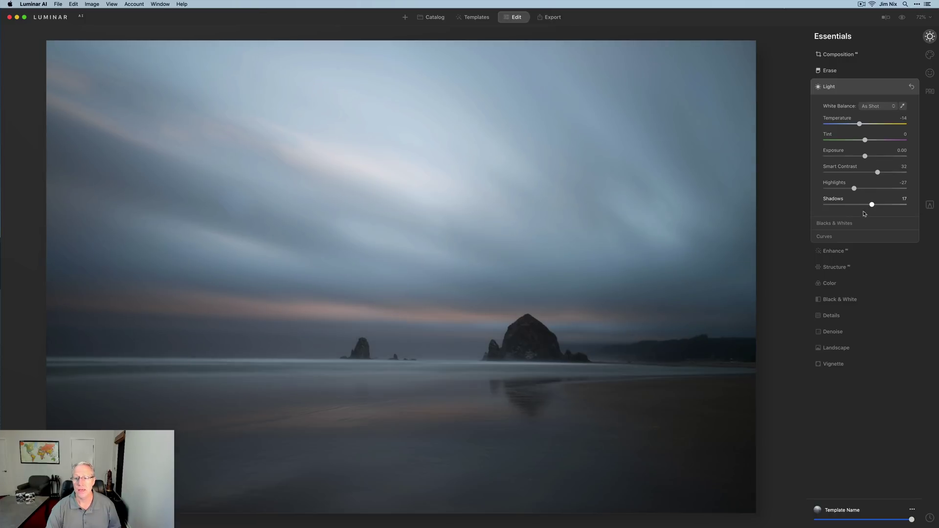
pyautogui.click(838, 251)
pyautogui.moveTo(827, 130); pyautogui.dragTo(850, 128)
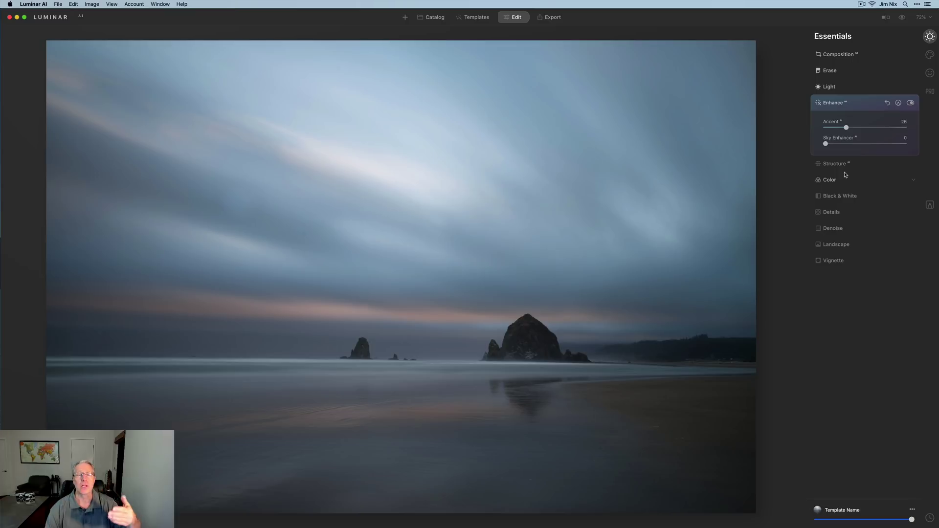
# Add a Creative Glow to the beach photo using the Orton Effect type with an amount of about 19
pyautogui.click(930, 54)
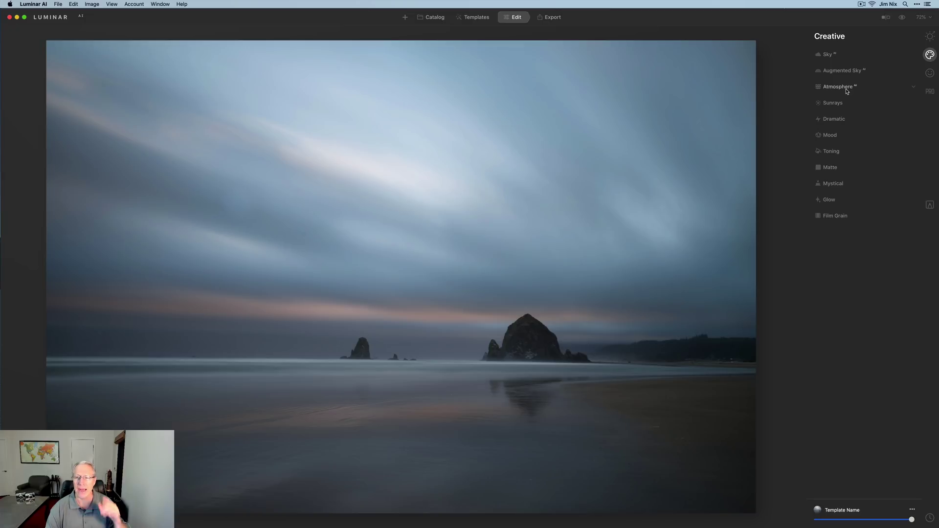
pyautogui.click(832, 203)
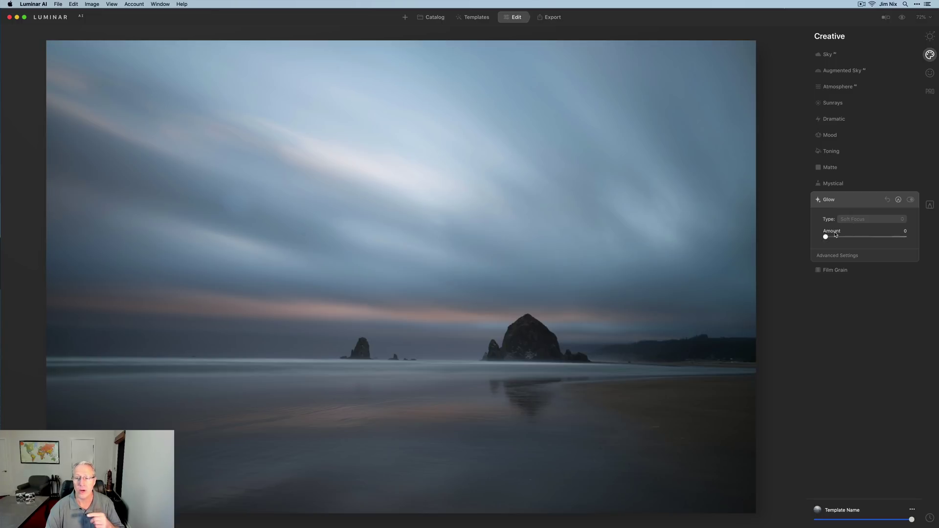
pyautogui.moveTo(826, 237); pyautogui.dragTo(831, 238)
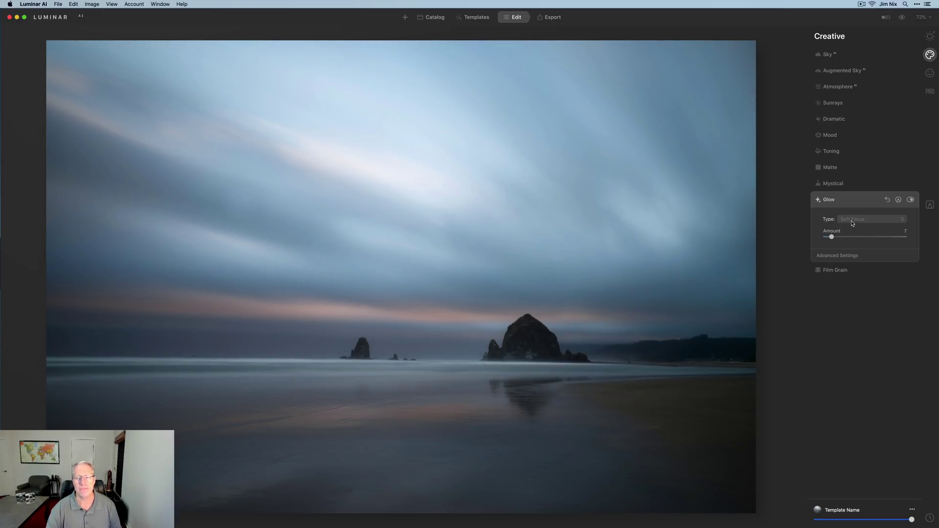
pyautogui.click(852, 223)
pyautogui.click(851, 236)
pyautogui.moveTo(832, 238); pyautogui.dragTo(843, 240)
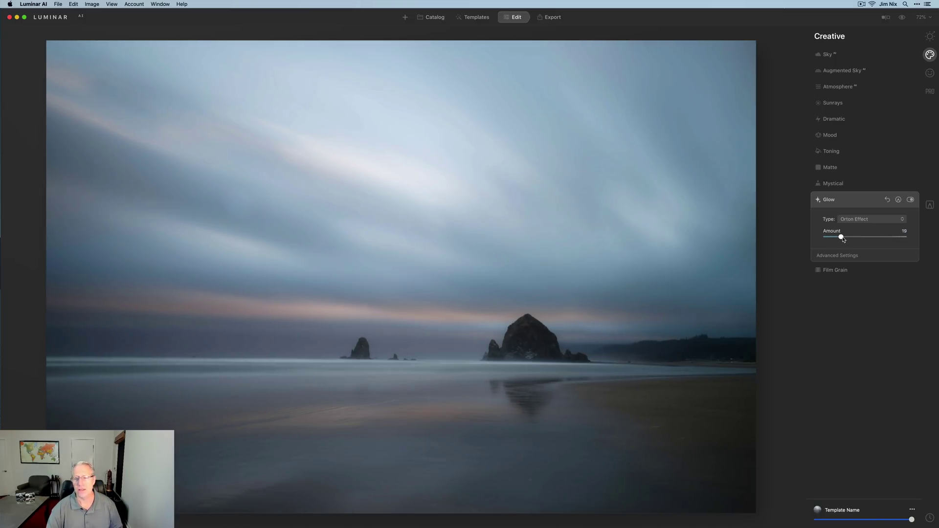
# View the list of Professional editing tools and return to the Essentials tools
pyautogui.click(929, 93)
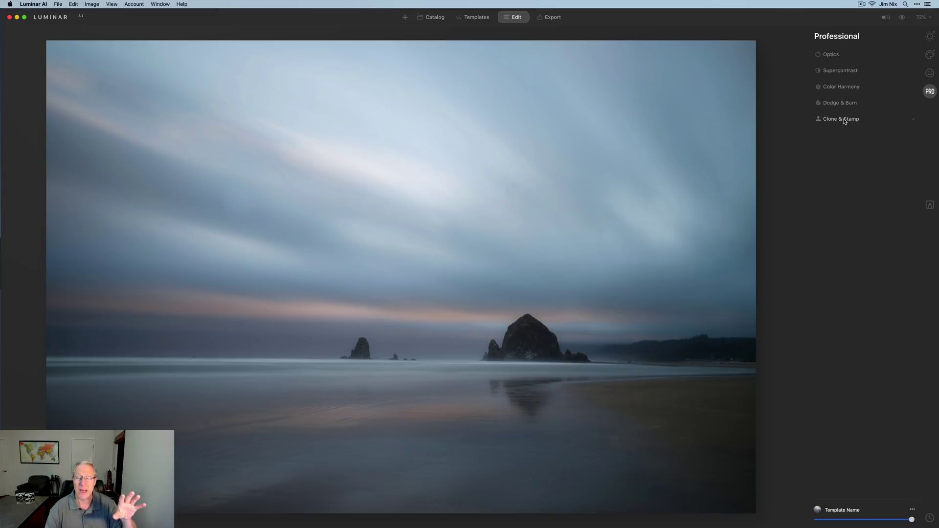
pyautogui.click(931, 36)
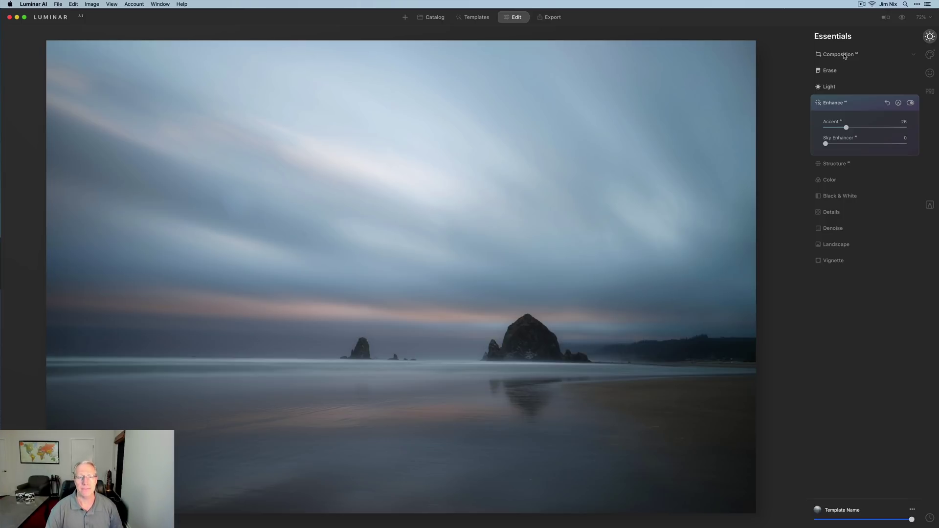
# Open the forest stream photo from the Demo files folder and apply the Landscape collection's Fast Fix template
pyautogui.press('g')
pyautogui.doubleClick(763, 126)
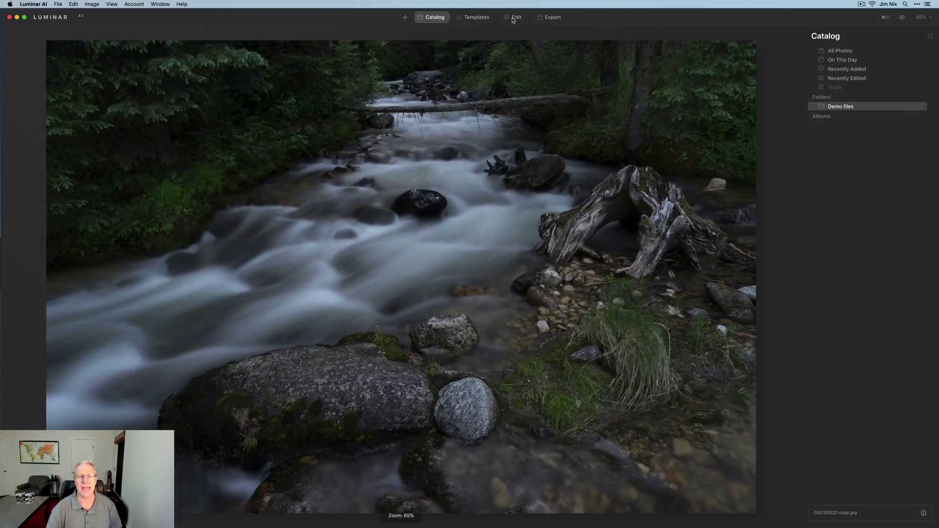
pyautogui.click(474, 17)
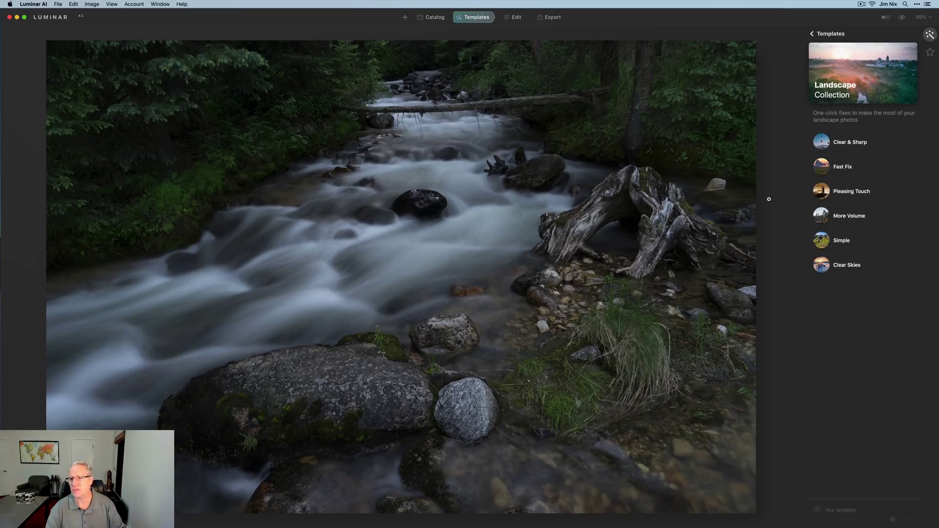
pyautogui.click(824, 172)
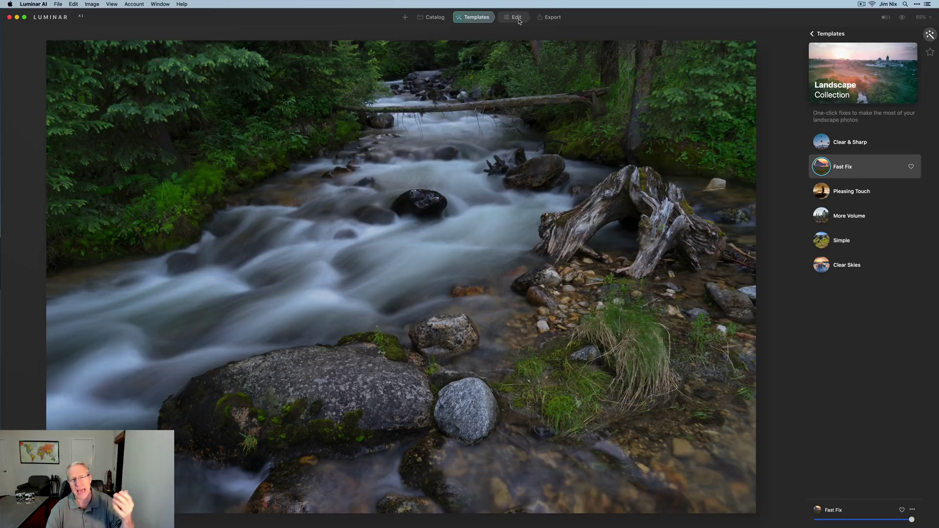
# Check which Essentials and Professional tools the Fast Fix template uses and set the Enhance AI Accent to 22
pyautogui.click(516, 18)
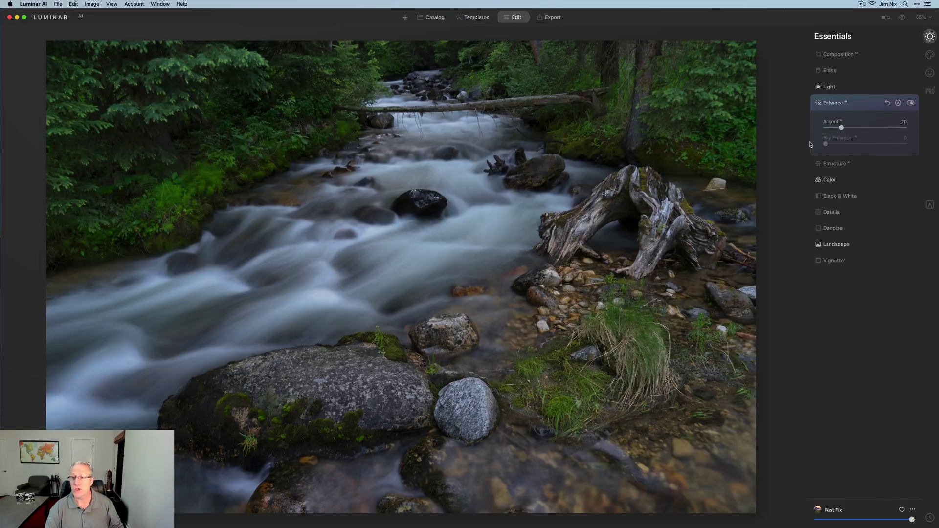
pyautogui.click(931, 93)
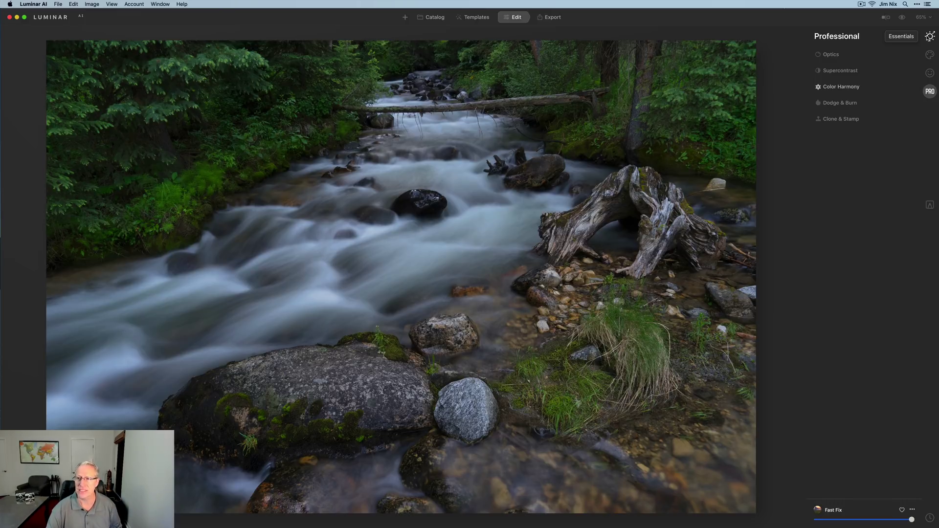
pyautogui.click(930, 36)
pyautogui.moveTo(841, 128); pyautogui.dragTo(844, 129)
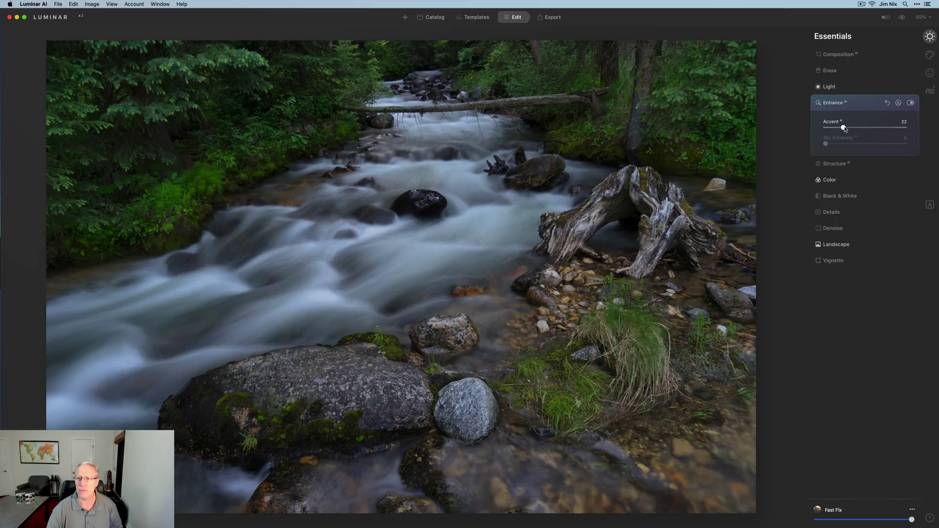
pyautogui.click(861, 104)
# Set the stream photo's Light values to Smart Contrast 20, Temperature -5 and Highlights -45
pyautogui.click(850, 89)
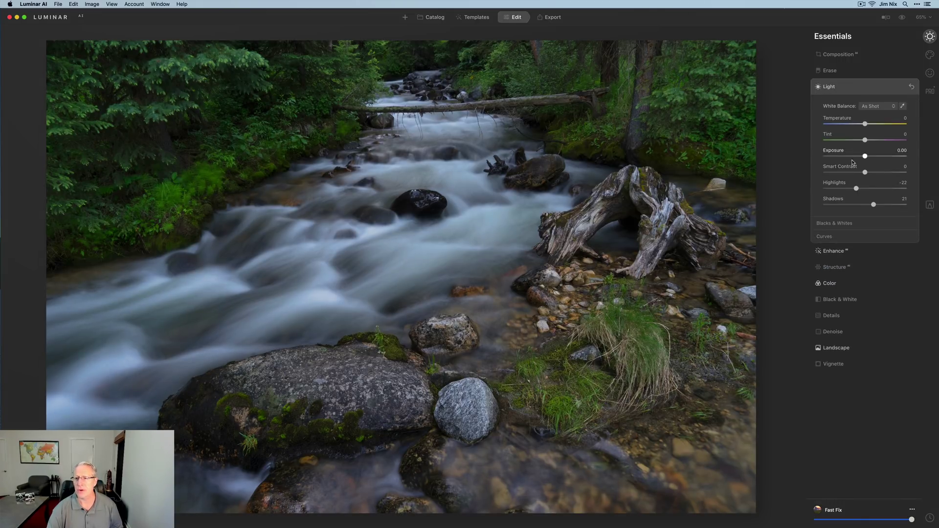
pyautogui.moveTo(866, 173); pyautogui.dragTo(874, 173)
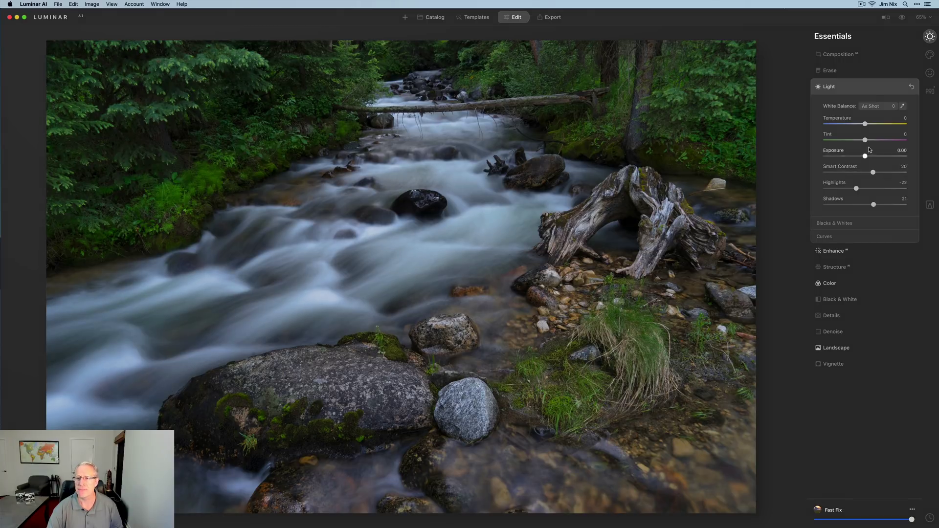
pyautogui.moveTo(864, 125); pyautogui.dragTo(863, 126)
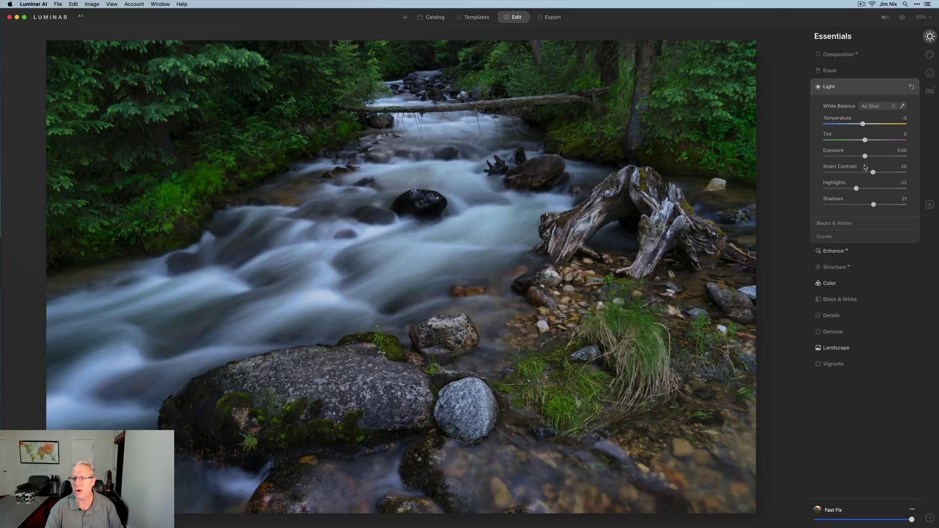
pyautogui.moveTo(856, 189); pyautogui.dragTo(847, 190)
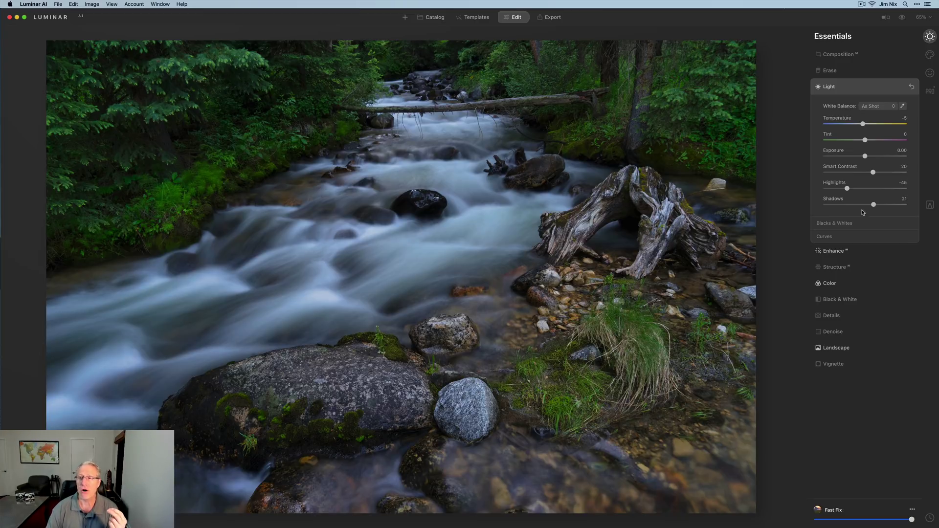
# Add Atmosphere AI fog to the stream photo with Amount 28, Depth 73 and Lightness 85, and compare it with the effect switched off
pyautogui.click(930, 54)
pyautogui.click(845, 86)
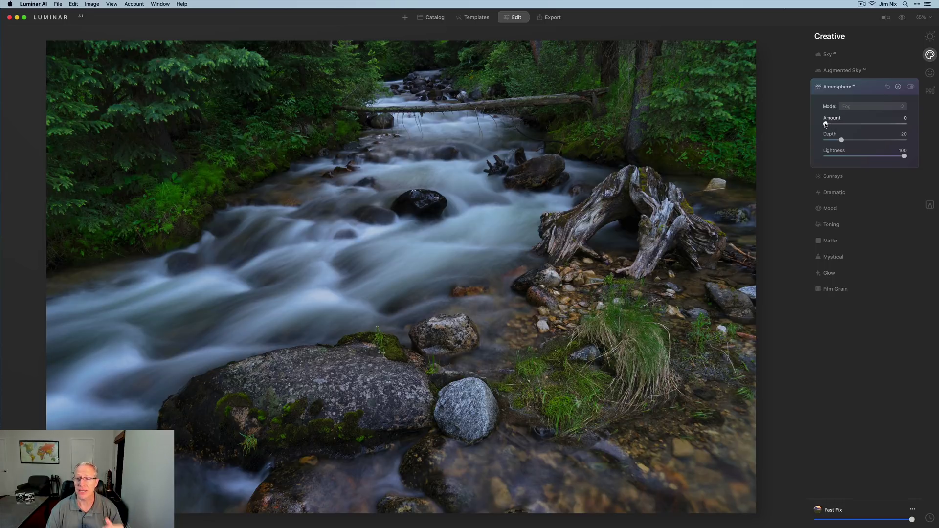
pyautogui.moveTo(827, 124); pyautogui.dragTo(849, 124)
pyautogui.moveTo(848, 124); pyautogui.dragTo(849, 123)
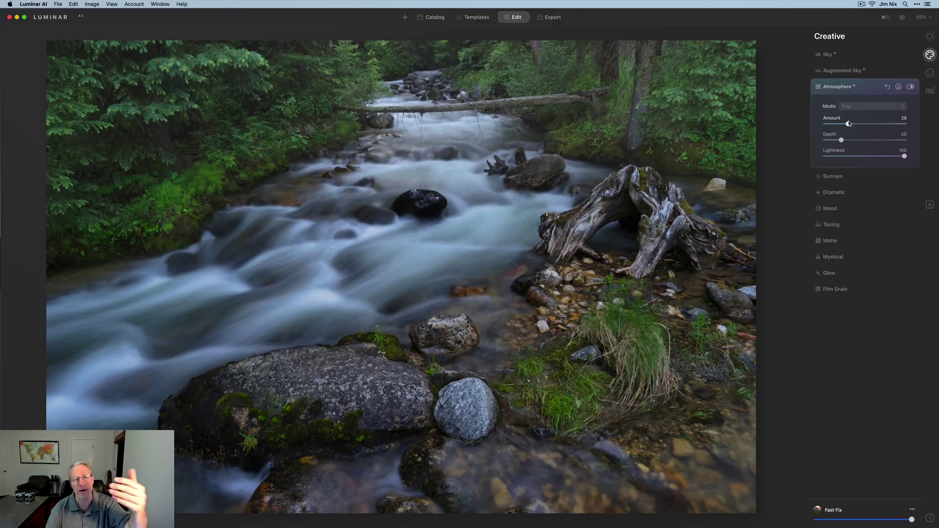
pyautogui.moveTo(841, 141); pyautogui.dragTo(895, 158)
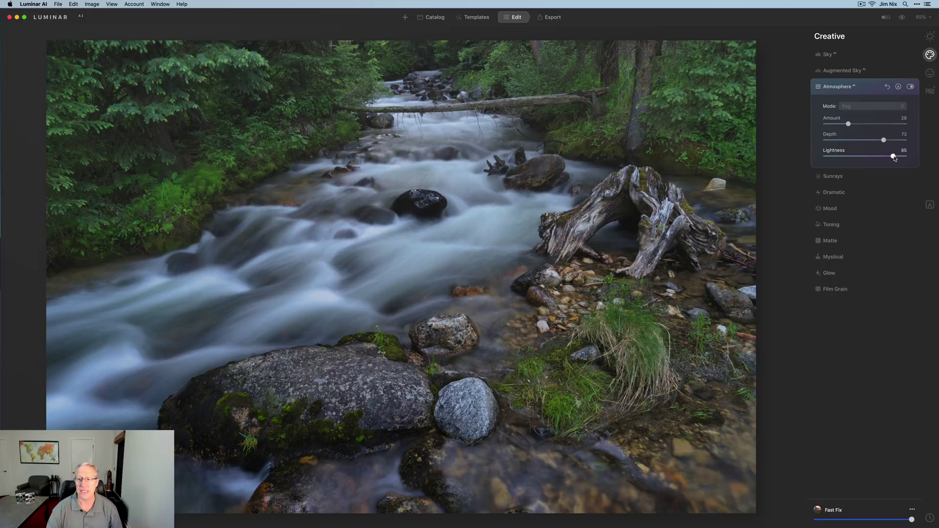
pyautogui.click(910, 88)
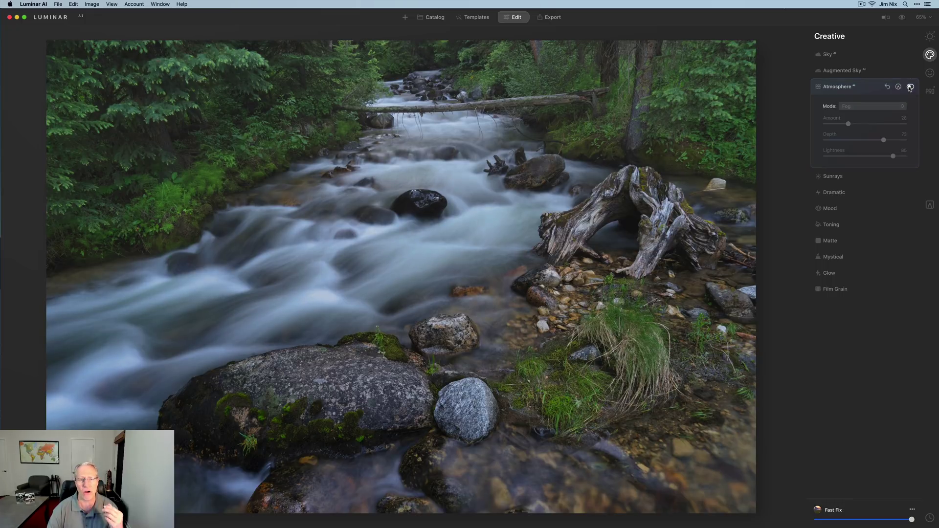
pyautogui.click(910, 88)
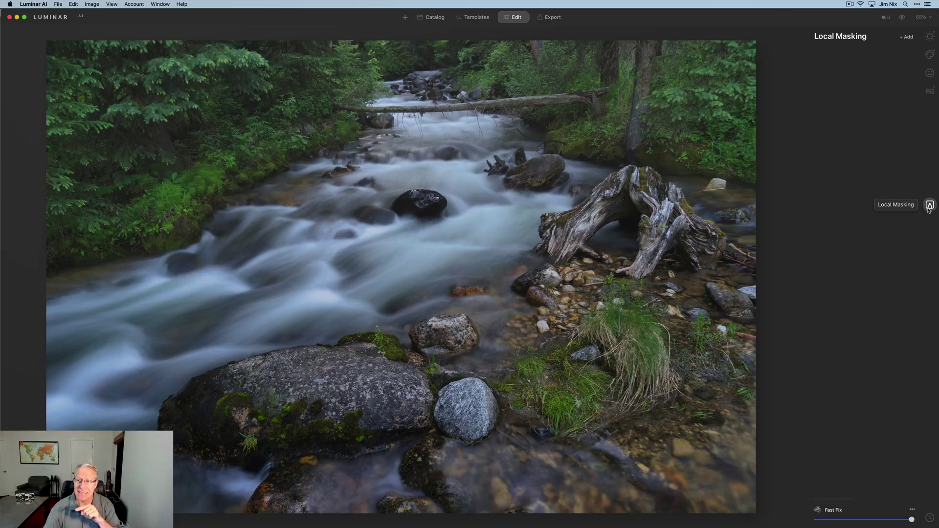
# View the stream photo's Essentials tools and return to Local Masking
pyautogui.click(930, 37)
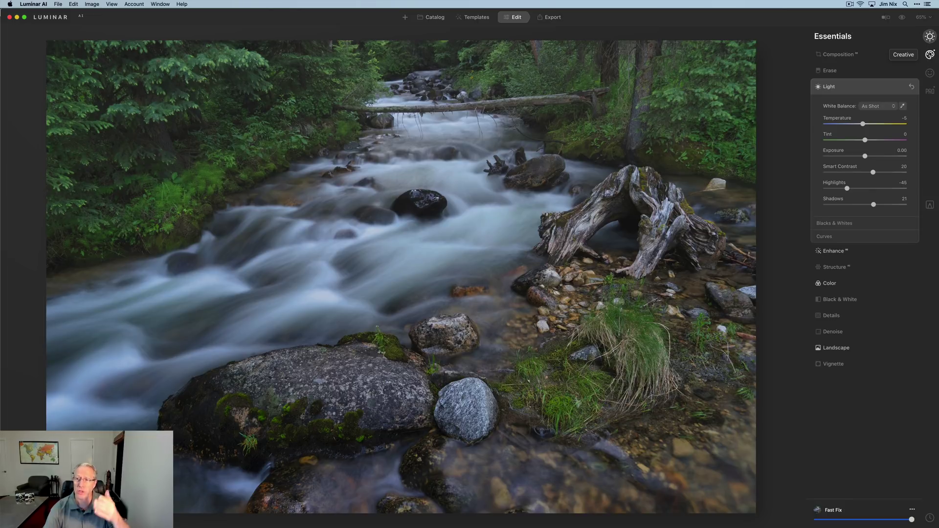
pyautogui.click(930, 206)
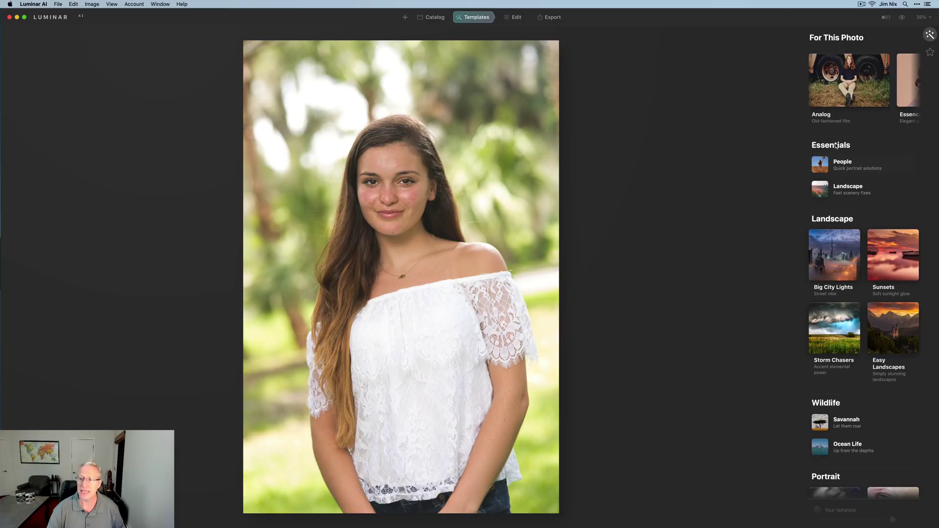
# Try the Iconic template from the Essentials People collection on the portrait, and reset the adjustments
pyautogui.click(844, 169)
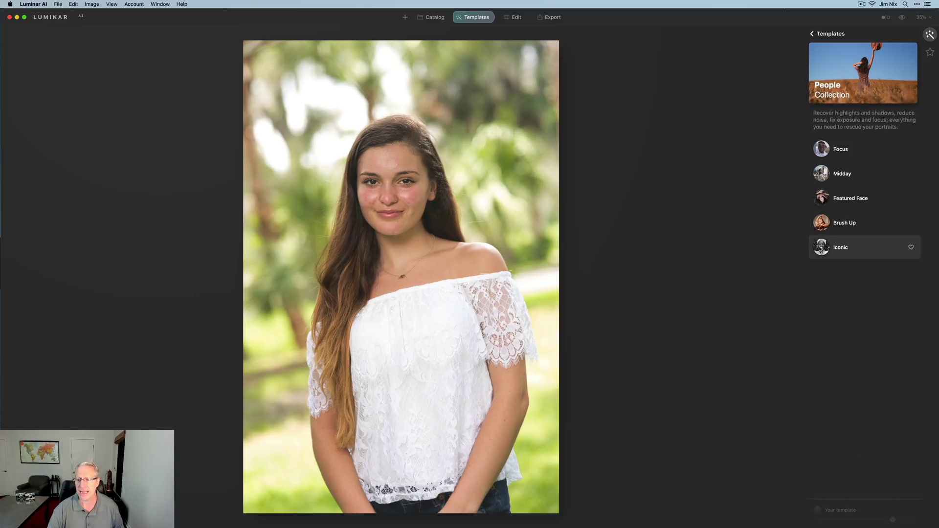
pyautogui.click(827, 248)
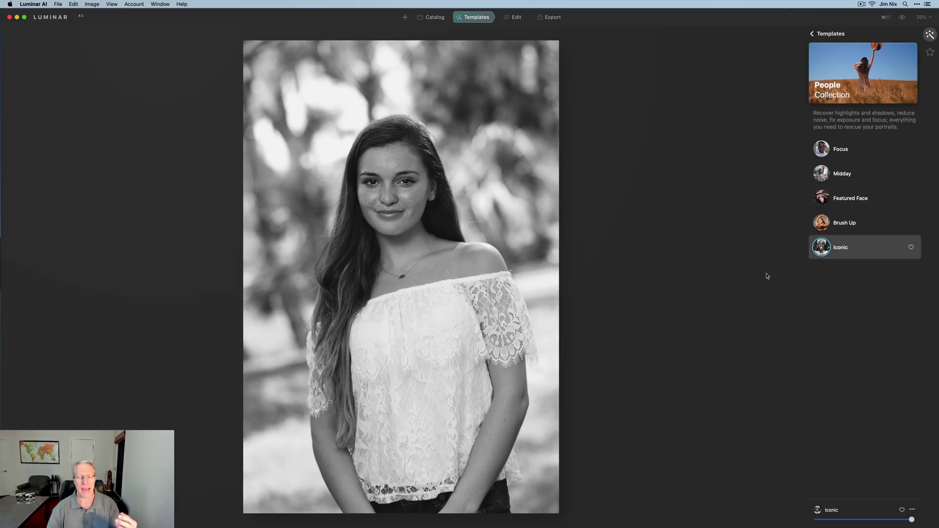
pyautogui.click(913, 509)
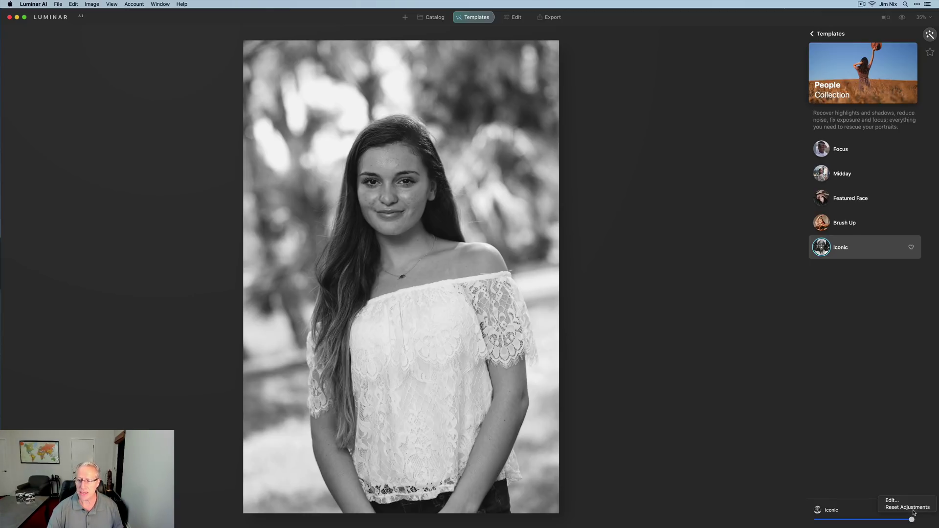
pyautogui.click(899, 507)
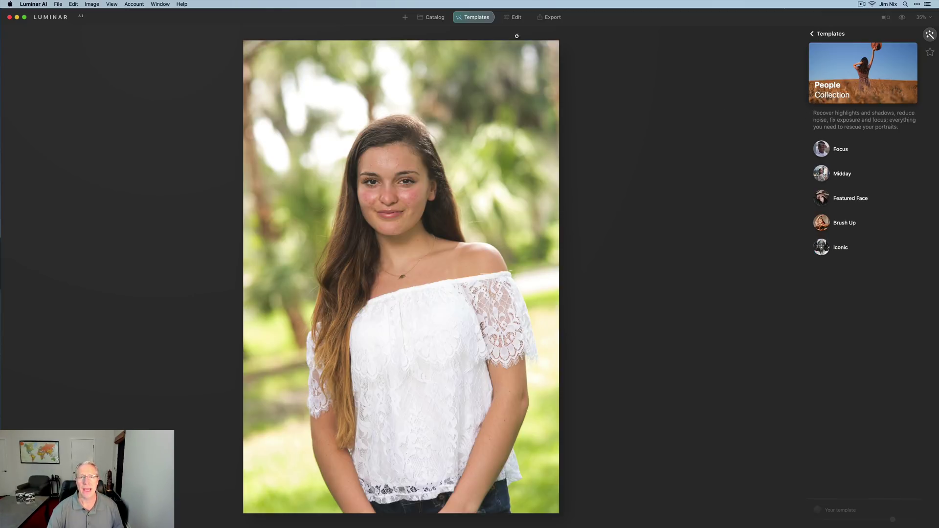
# Edit the portrait with the Face AI tool, setting Face Light to 8 and Slim Face to 7
pyautogui.click(514, 17)
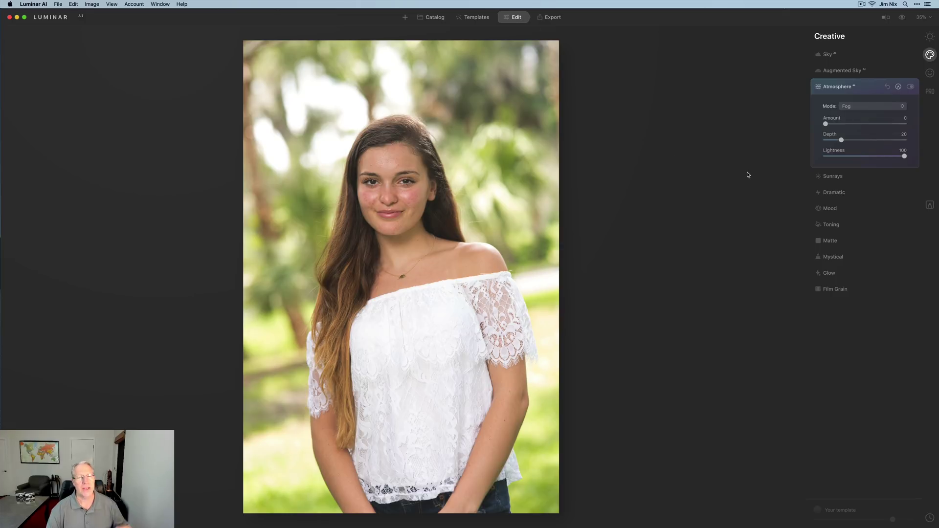
pyautogui.click(931, 74)
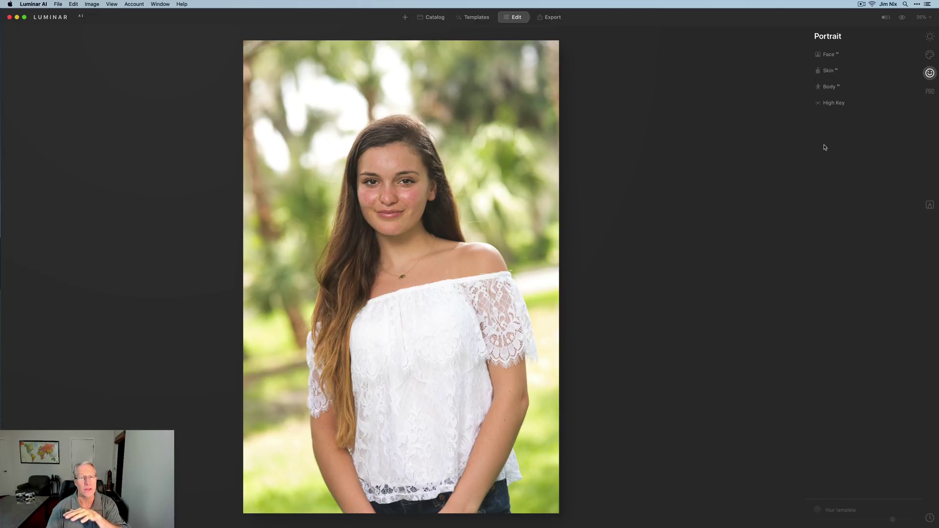
pyautogui.click(832, 55)
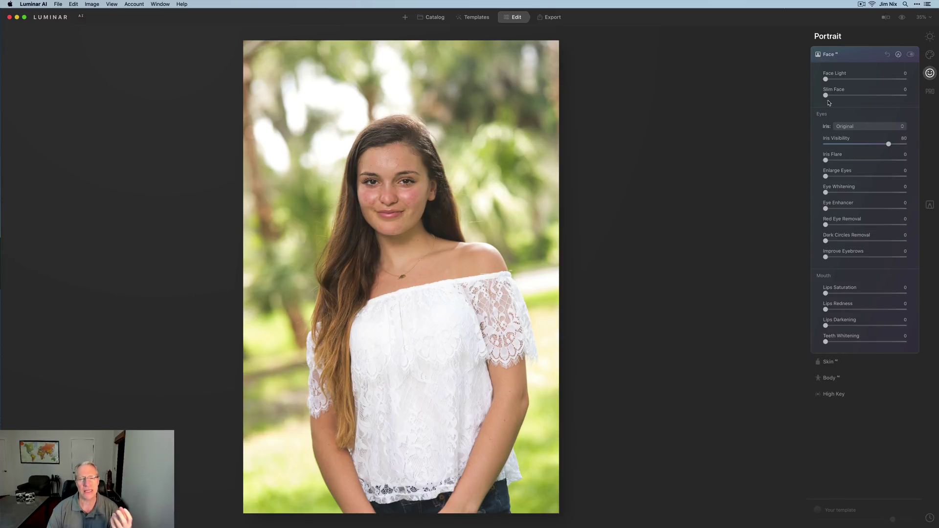
pyautogui.moveTo(826, 79); pyautogui.dragTo(834, 97)
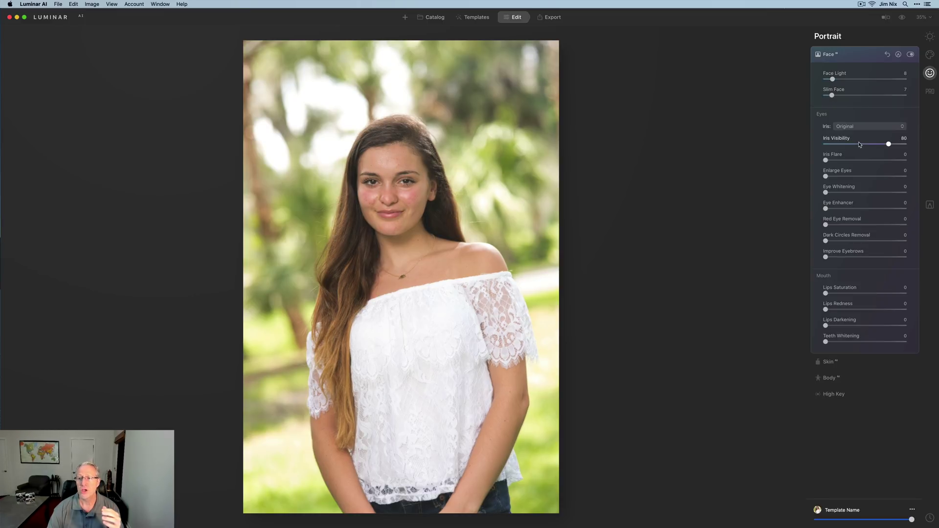
# Set Iris Visibility to 100 and change the iris colour to Blue
pyautogui.moveTo(888, 145); pyautogui.dragTo(914, 141)
pyautogui.click(855, 127)
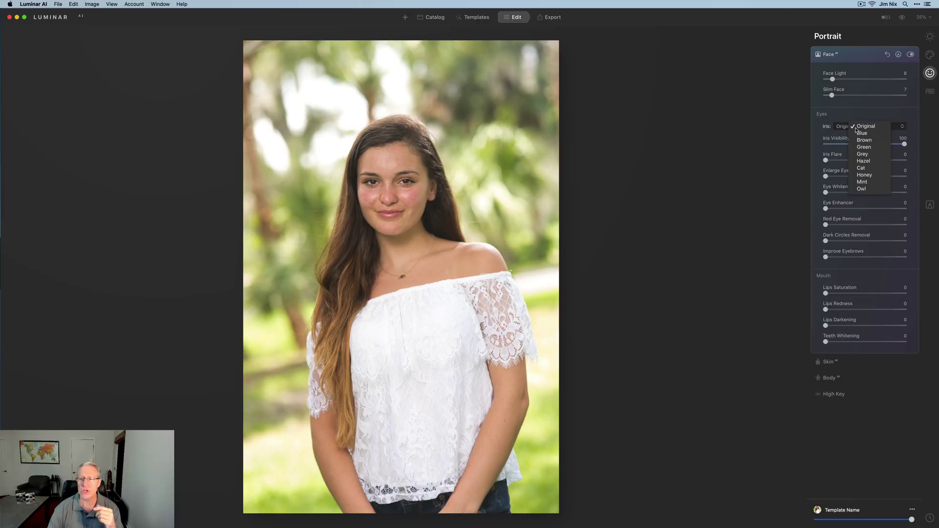
pyautogui.click(860, 133)
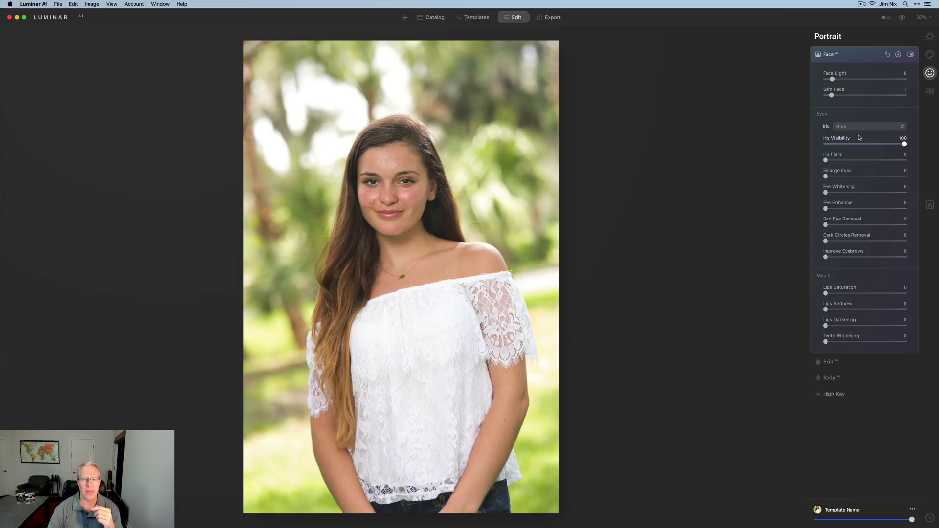
# Compare the Original iris colour with Blue at 50% zoom, keep Blue and set Iris Visibility to 47
pyautogui.click(920, 17)
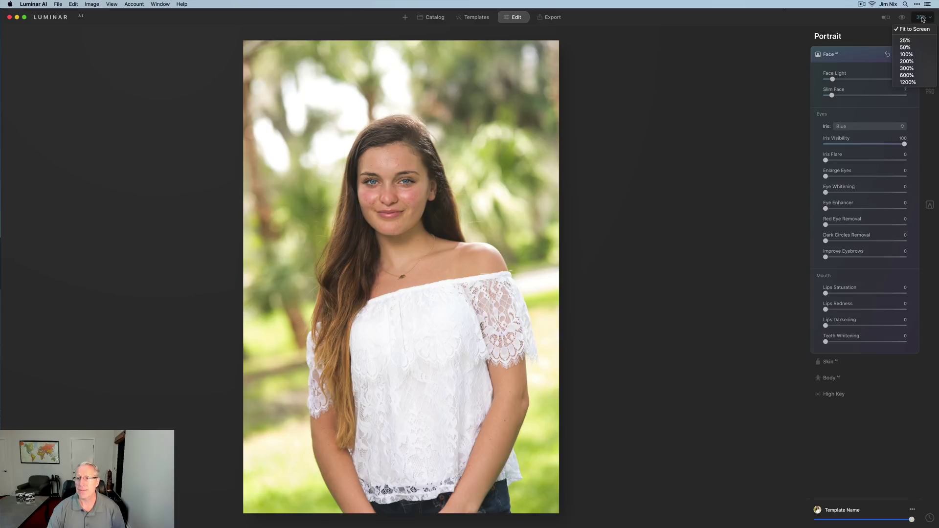
pyautogui.click(905, 47)
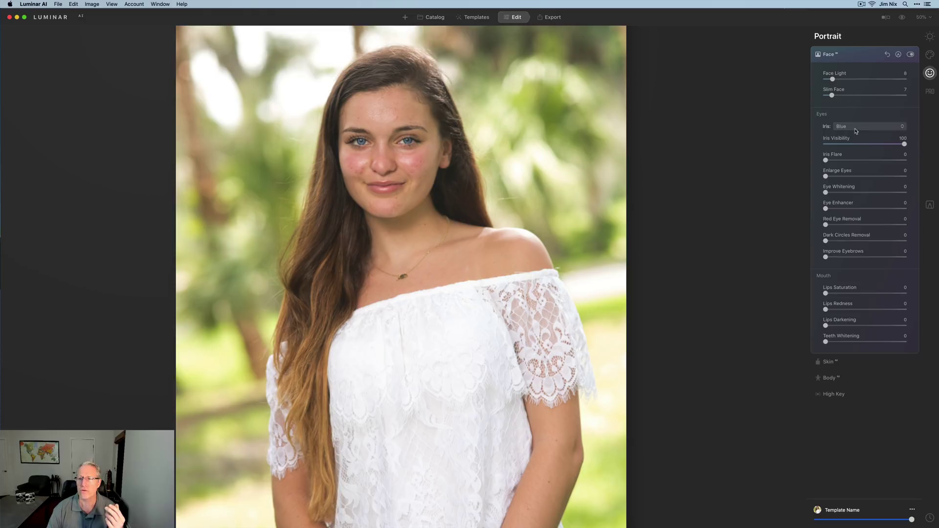
pyautogui.click(880, 129)
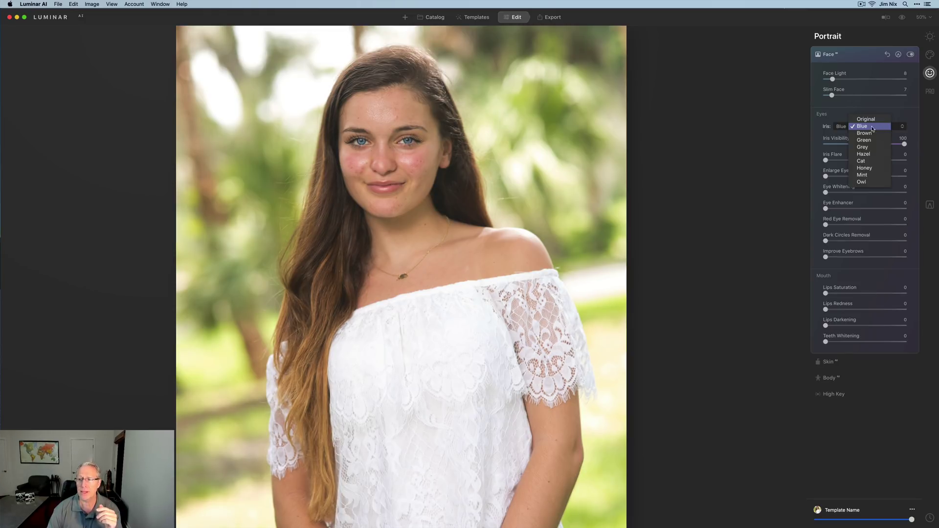
pyautogui.click(874, 122)
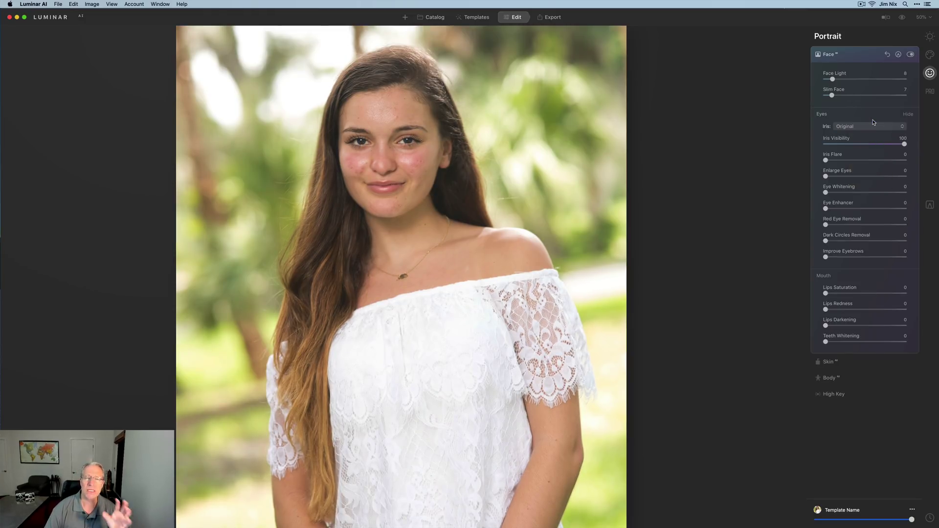
pyautogui.click(873, 126)
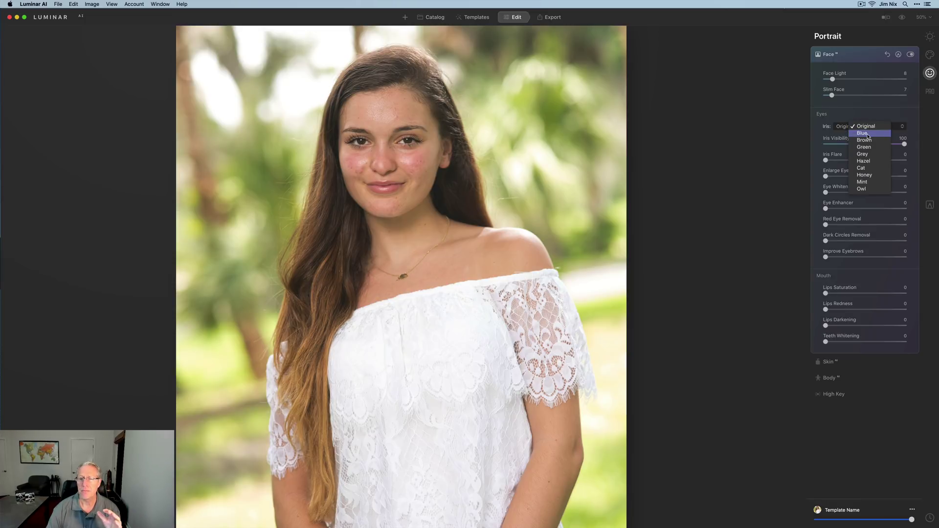
pyautogui.click(869, 137)
pyautogui.moveTo(905, 144); pyautogui.dragTo(851, 146)
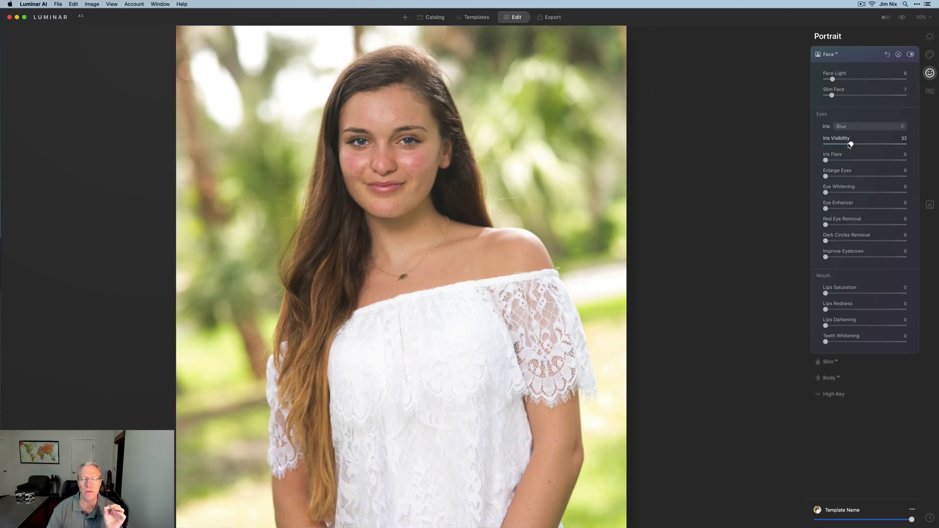
pyautogui.moveTo(850, 145); pyautogui.dragTo(863, 144)
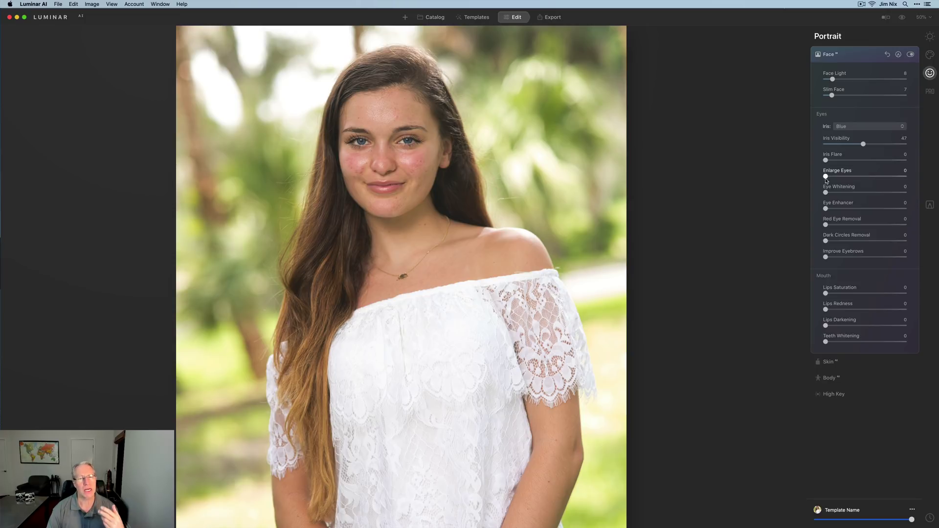
# Set Enlarge Eyes to 7 and Eye Whitening to 27, and try Iris Flare at 88 before returning it to 0
pyautogui.moveTo(826, 193); pyautogui.dragTo(896, 160)
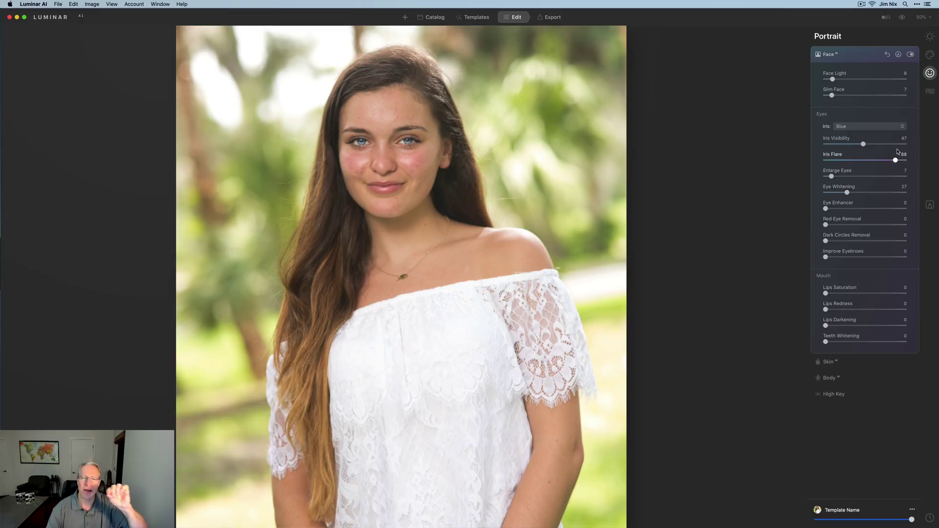
pyautogui.moveTo(896, 160); pyautogui.dragTo(823, 160)
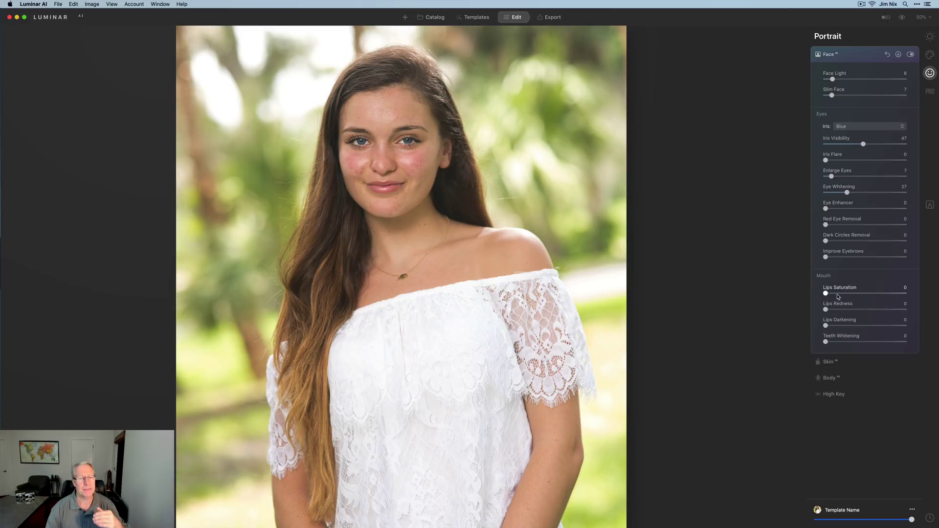
pyautogui.click(852, 277)
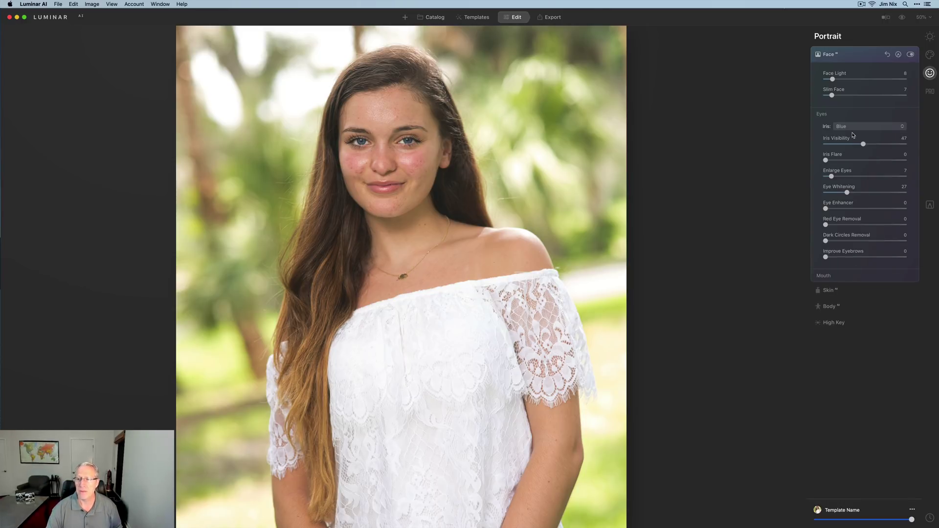
pyautogui.click(852, 117)
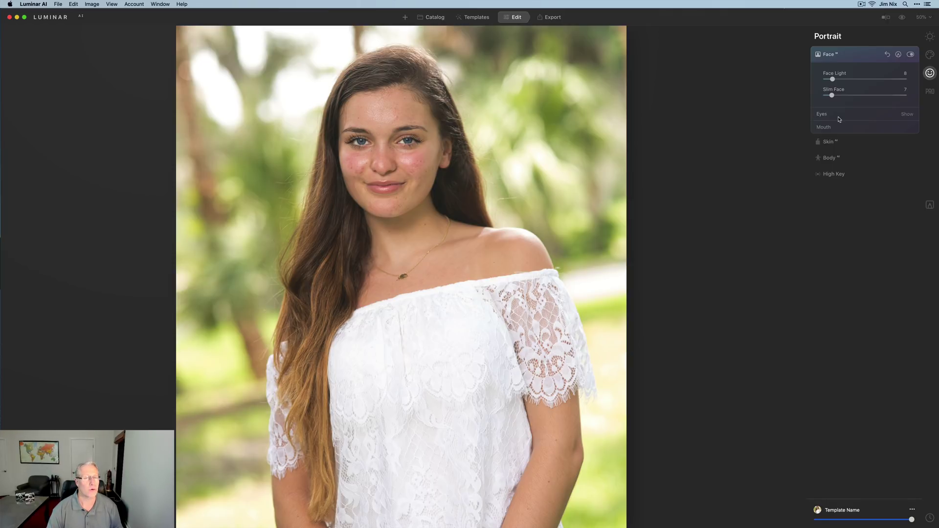
# Smooth the portrait's skin with Skin AI at Amount 37 and Shine Removal 43, with Skin Defects Removal enabled
pyautogui.click(839, 142)
pyautogui.moveTo(826, 95); pyautogui.dragTo(860, 111)
pyautogui.click(826, 123)
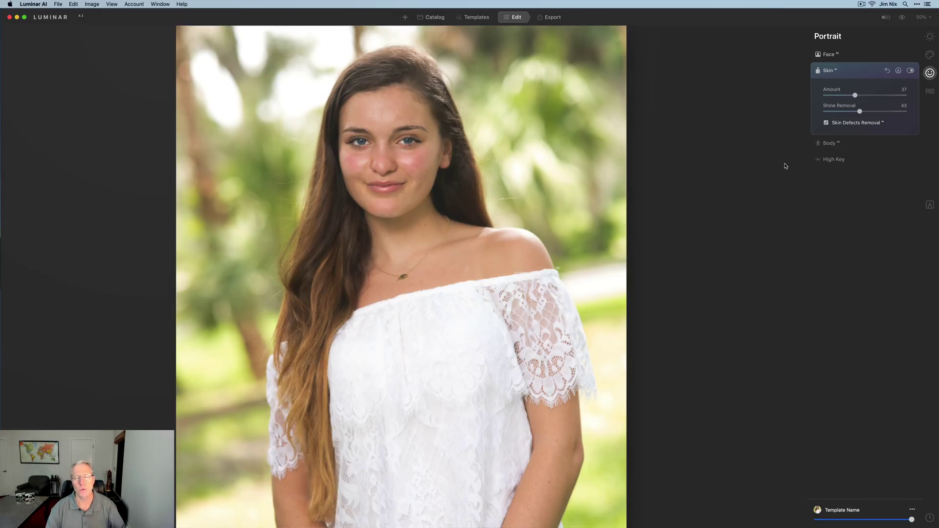
# In Body AI, try Body at -5 and reset it, and set Abdomen to 39 and Abdomen Area to 21
pyautogui.click(830, 143)
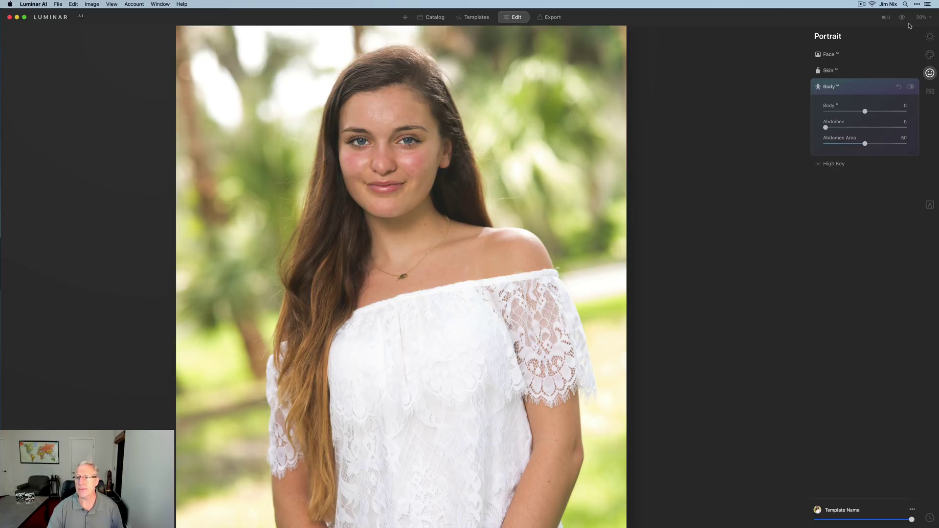
pyautogui.click(923, 17)
pyautogui.click(922, 48)
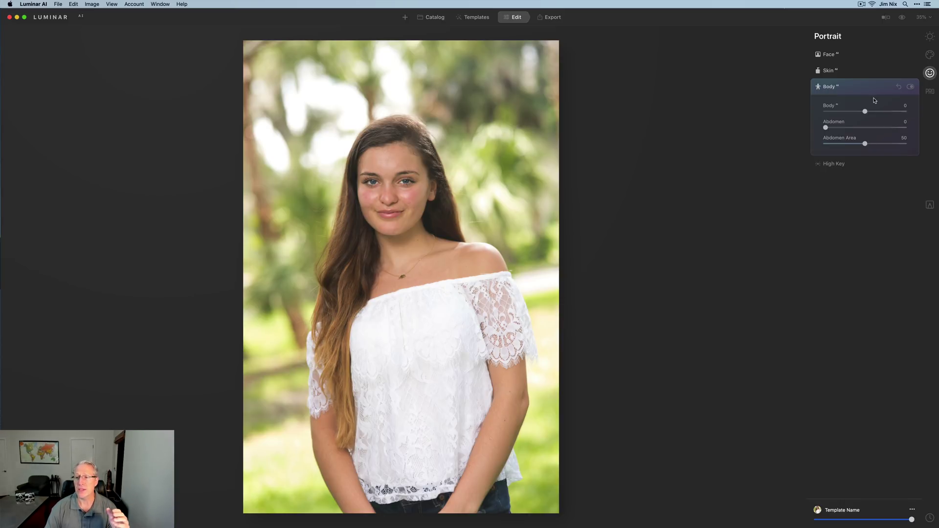
pyautogui.moveTo(866, 112)
pyautogui.mouseDown()
pyautogui.moveTo(886, 110)
pyautogui.moveTo(864, 111)
pyautogui.mouseUp()
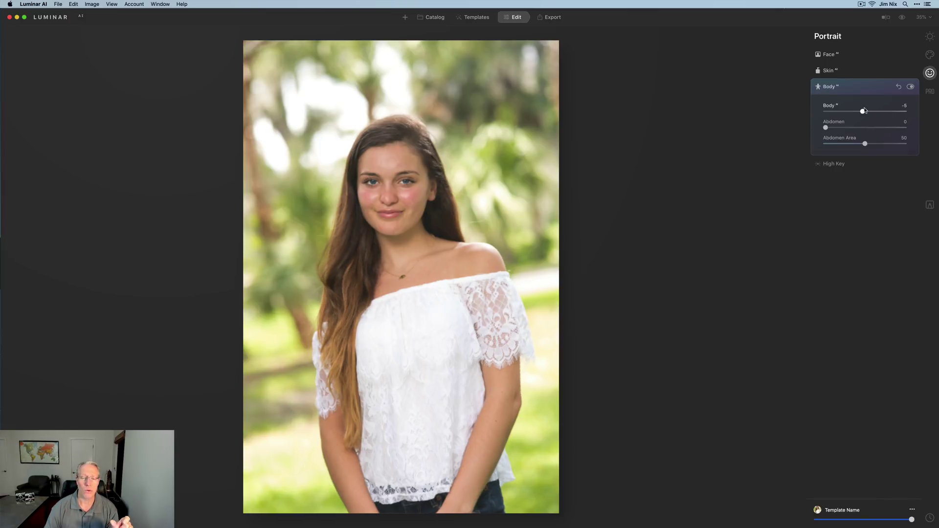
pyautogui.click(899, 87)
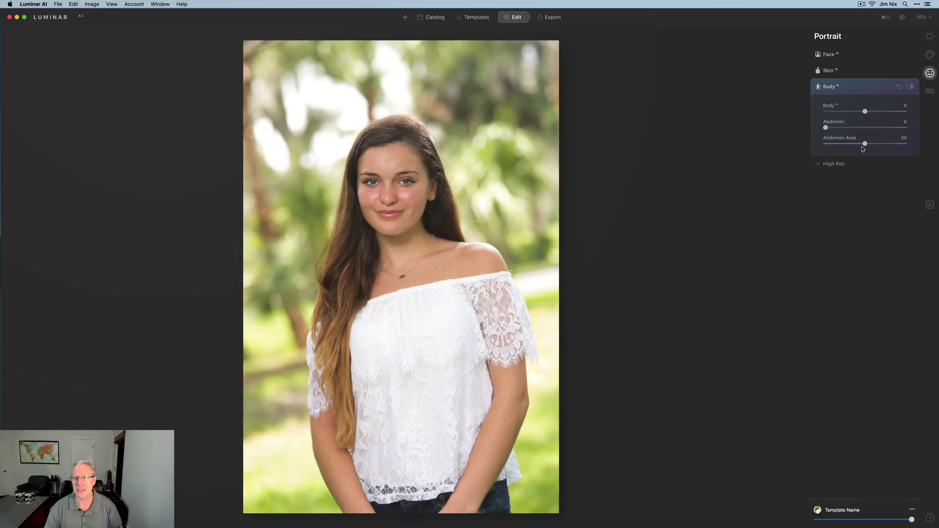
pyautogui.moveTo(827, 129); pyautogui.dragTo(859, 129)
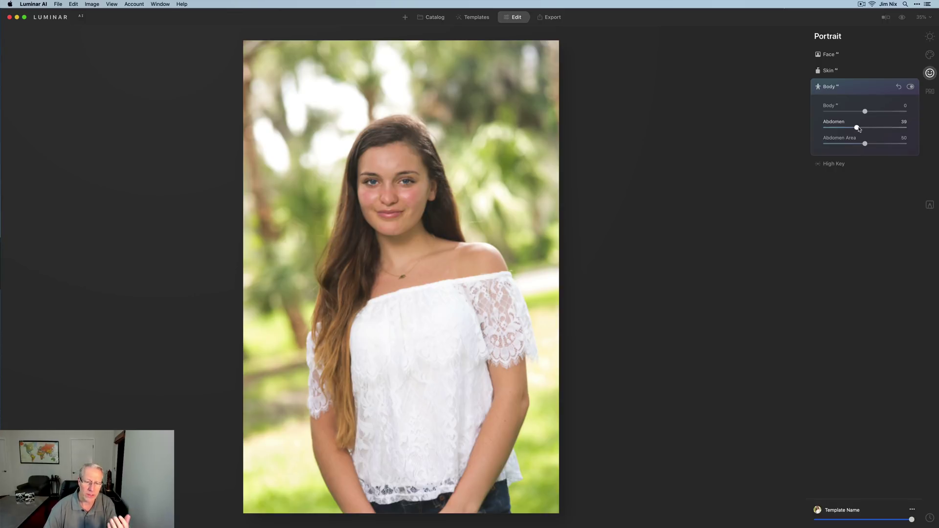
pyautogui.moveTo(866, 144); pyautogui.dragTo(842, 144)
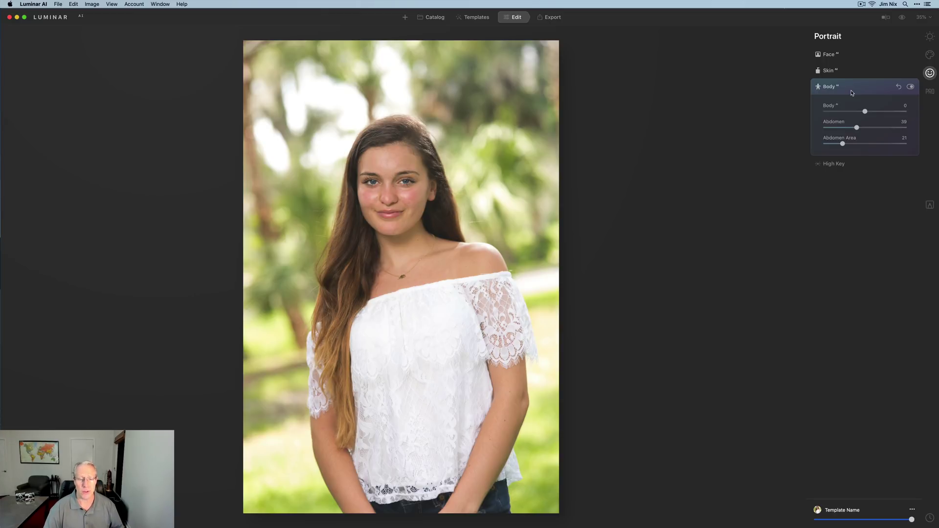
# View the export destinations for the portrait, and return to the catalog to browse the Demo files photos
pyautogui.click(550, 18)
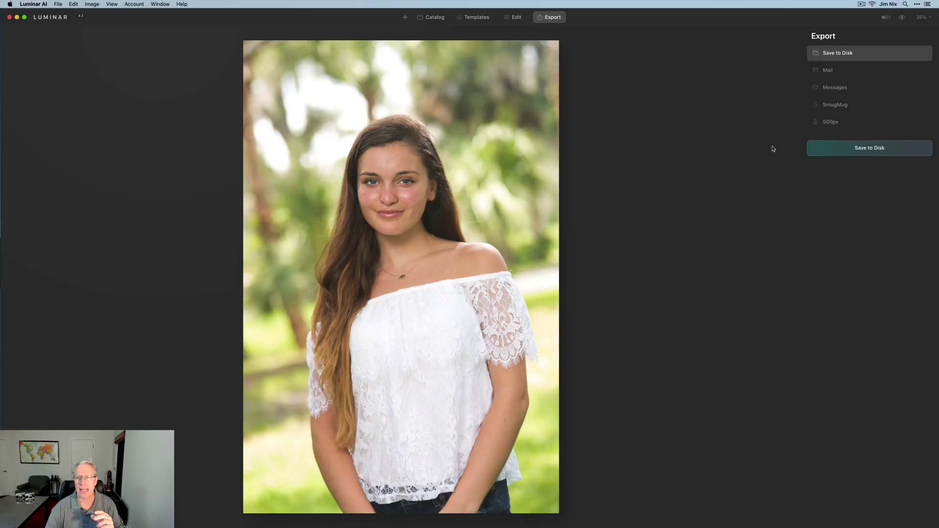
pyautogui.click(432, 17)
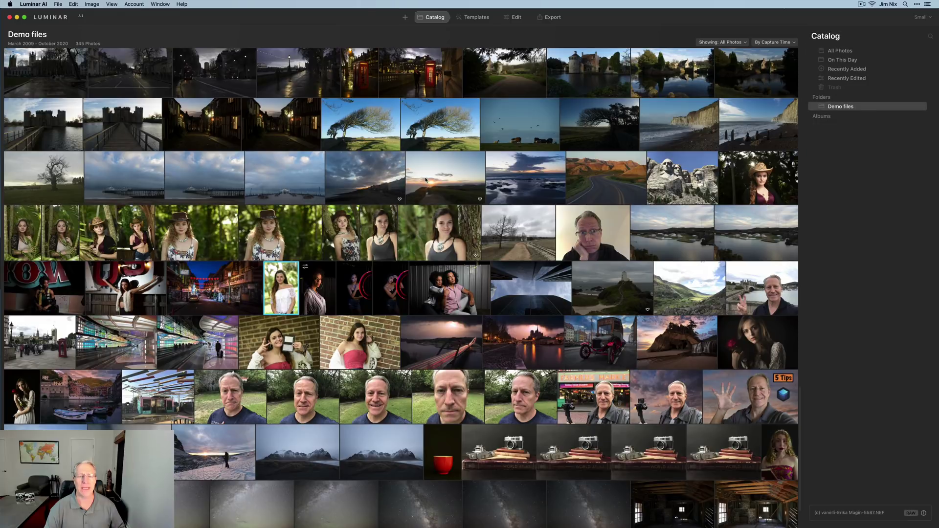
pyautogui.scroll(2, 425, 180)
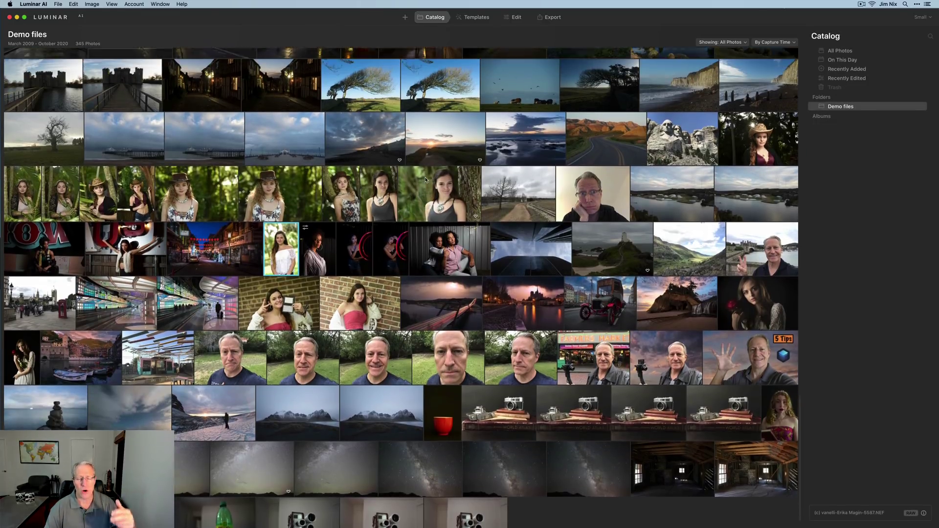
pyautogui.scroll(6, 426, 180)
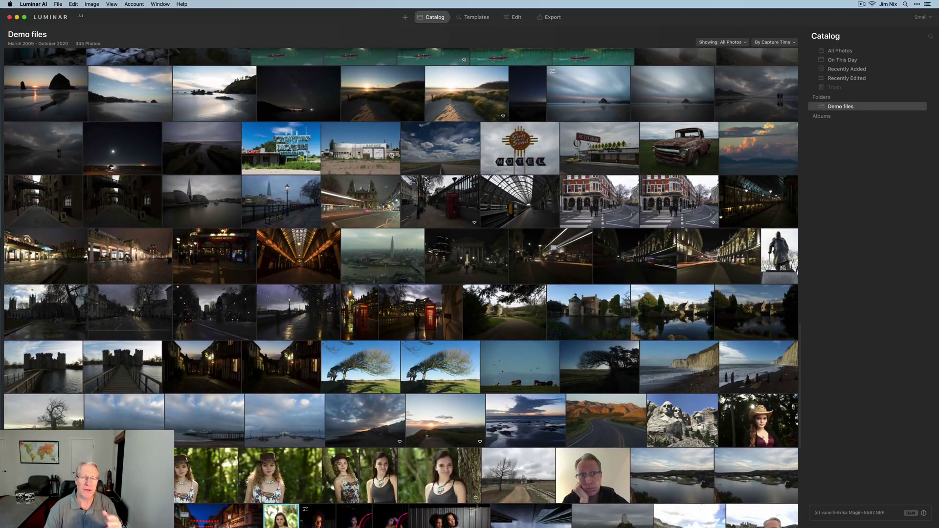